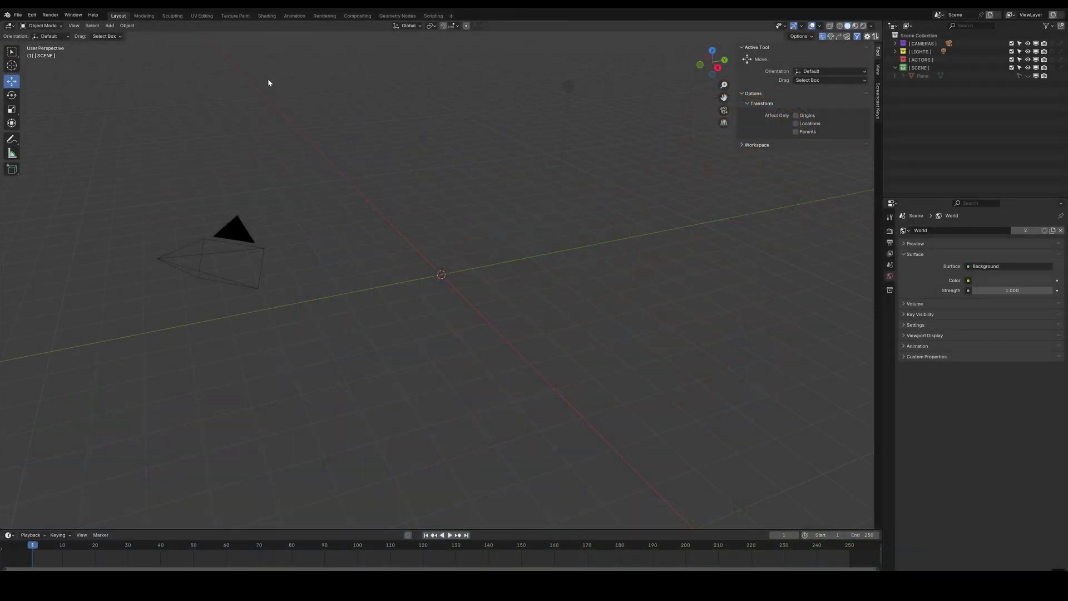
Install the AniMIME add-on from the file animime_1.0.0.zip on disk and expand its entry in the add-ons preferences.
left_click(18, 15)
mouse_move(33, 15)
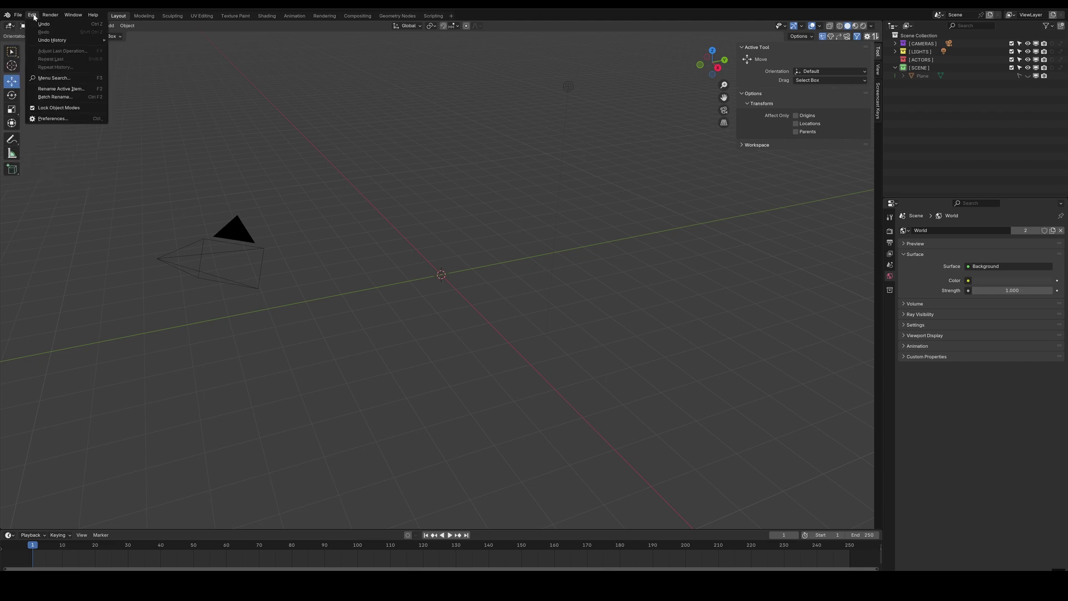
left_click(54, 118)
left_click(33, 88)
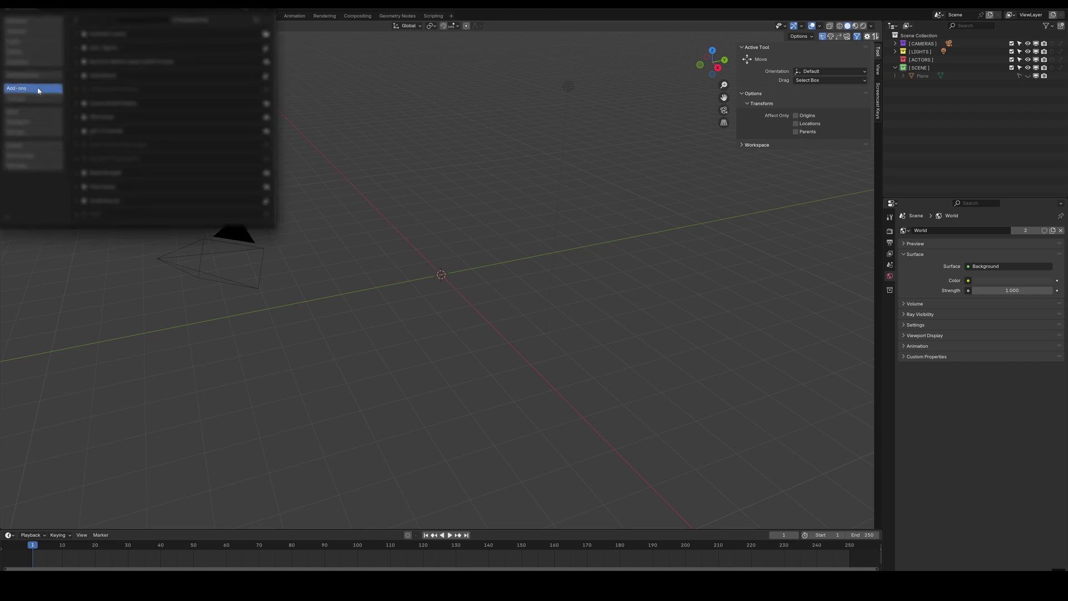
left_click(268, 20)
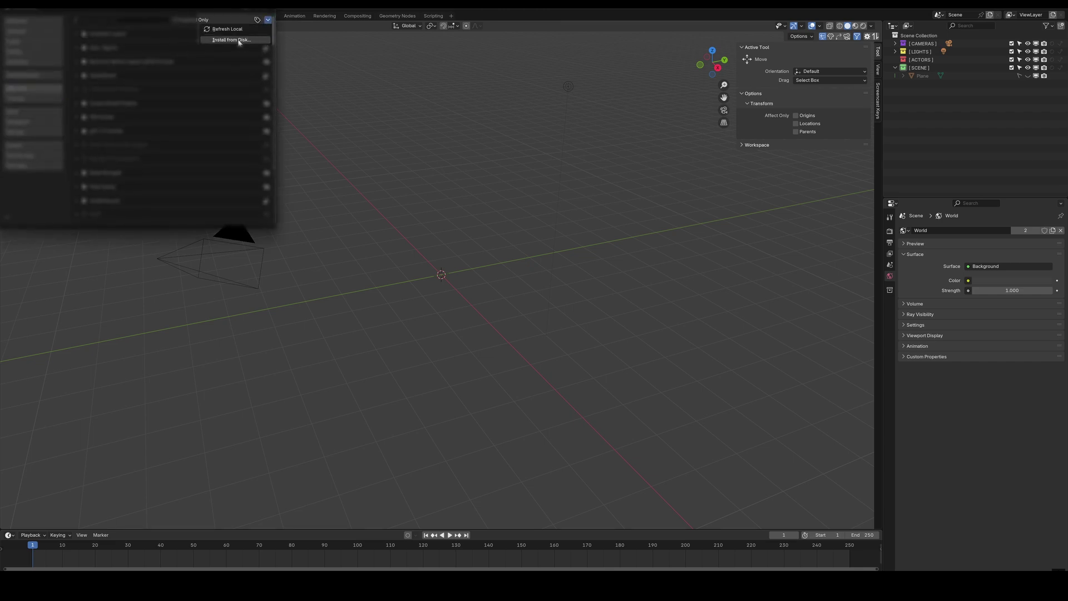
left_click(238, 42)
left_click(35, 42)
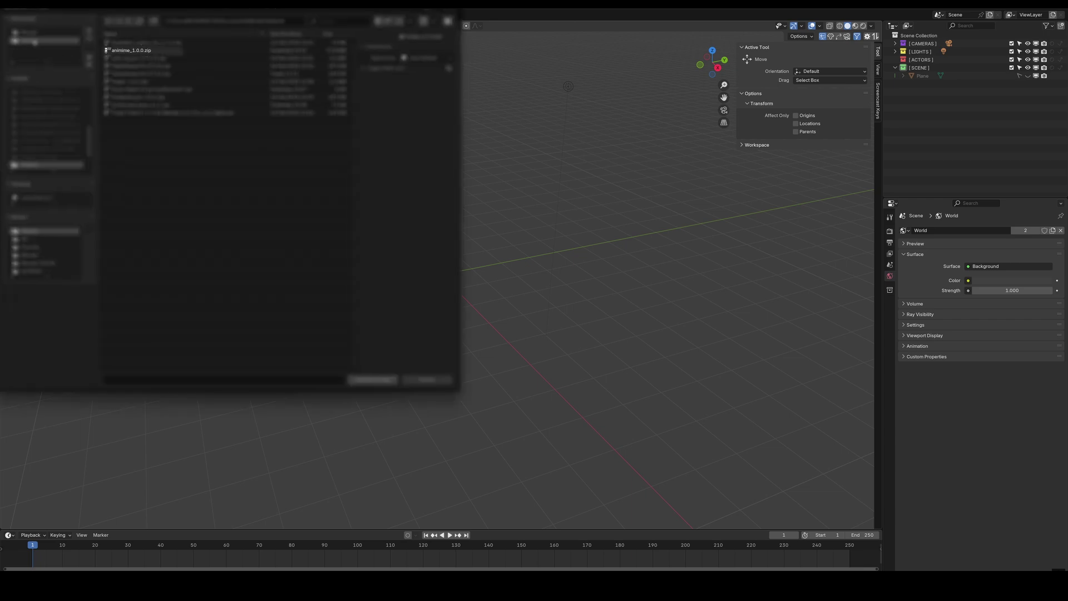
left_click(143, 51)
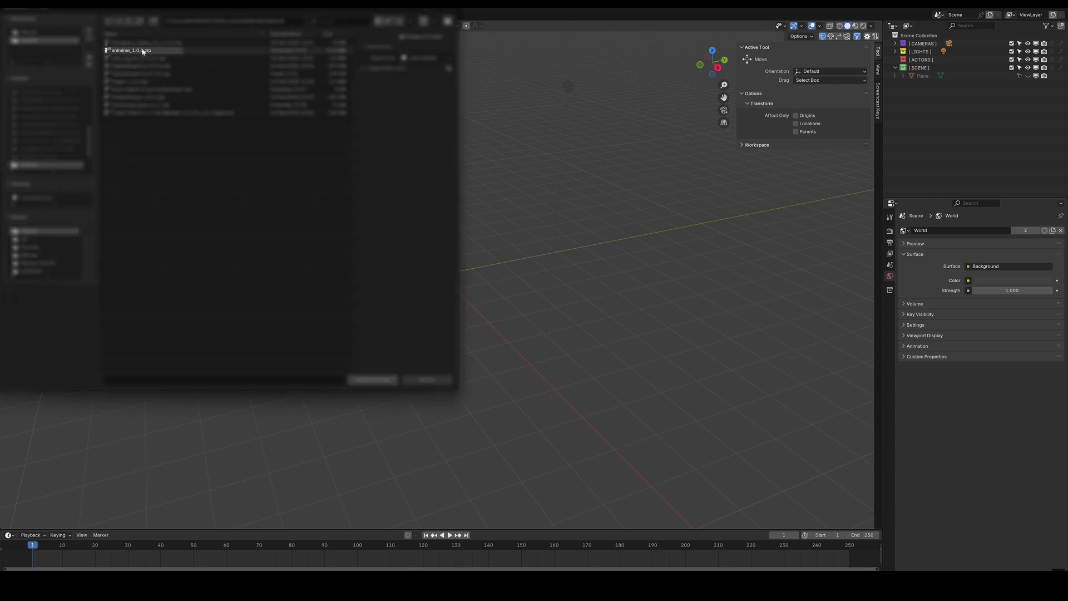
left_click(143, 51)
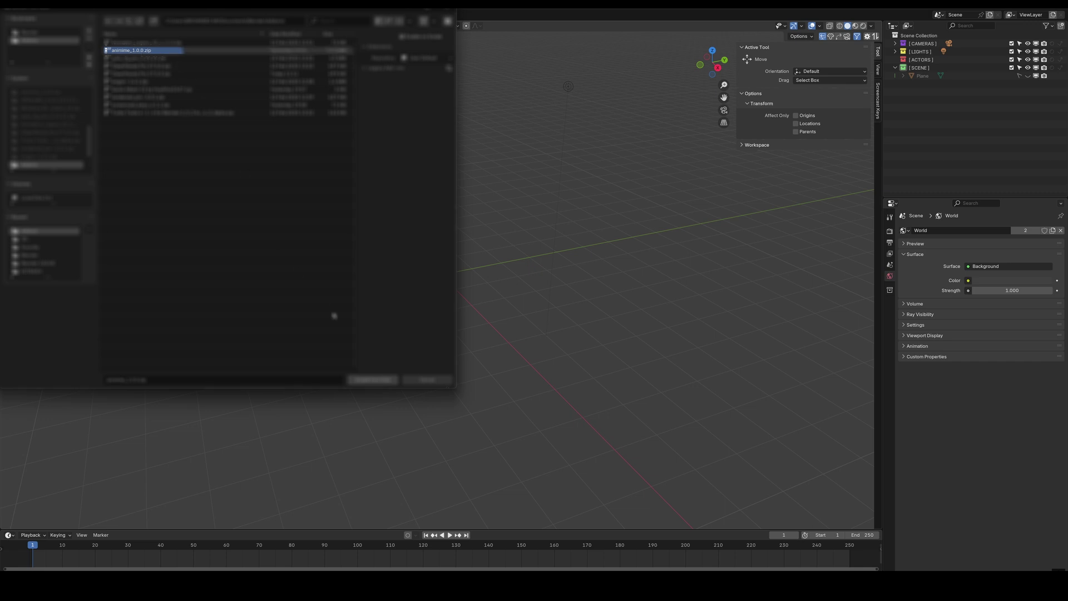
left_click(372, 380)
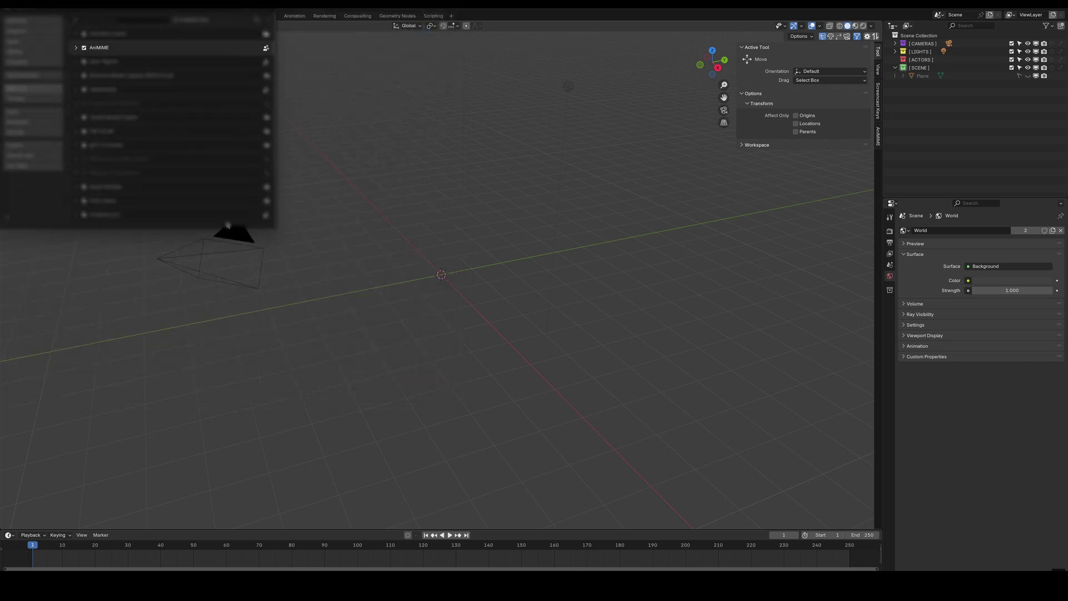
left_click(75, 49)
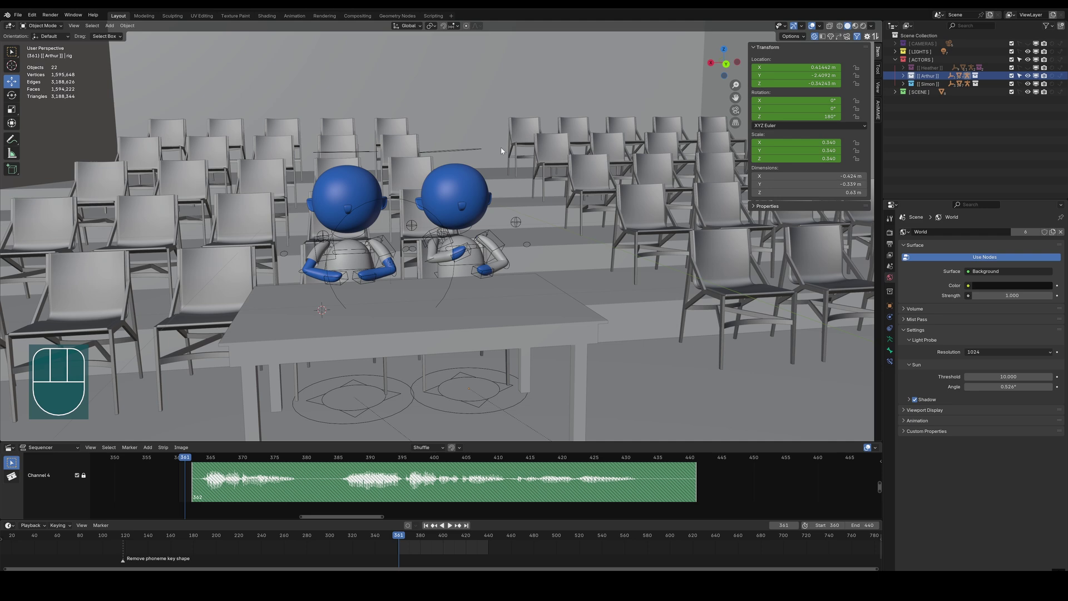
Isolate the right-hand seated character in local view, including its rig, body and nose-and-ears mesh.
left_click(472, 407)
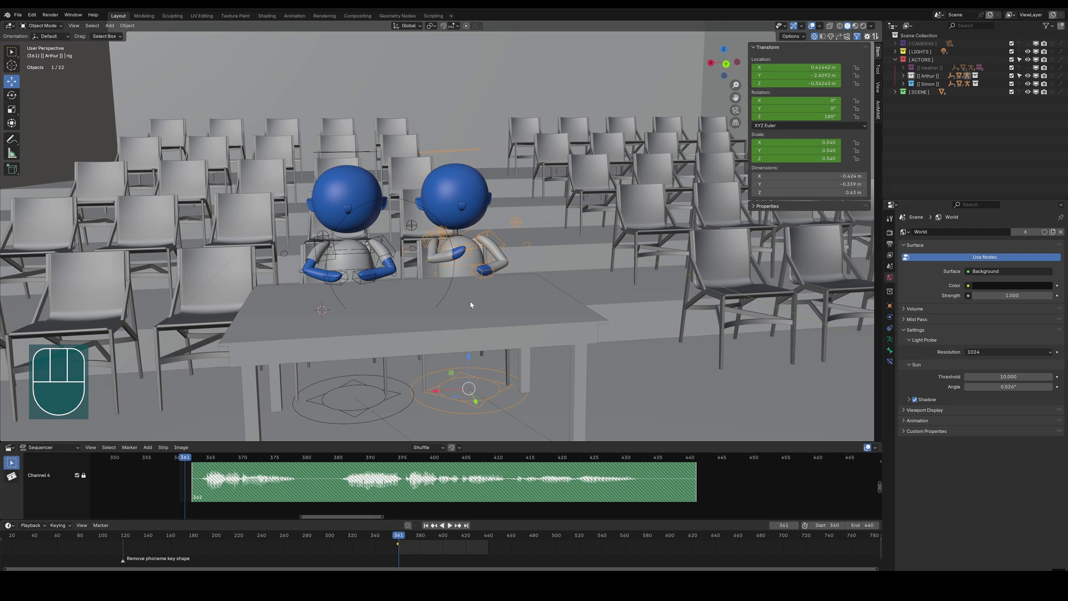
left_click(469, 207, "shift")
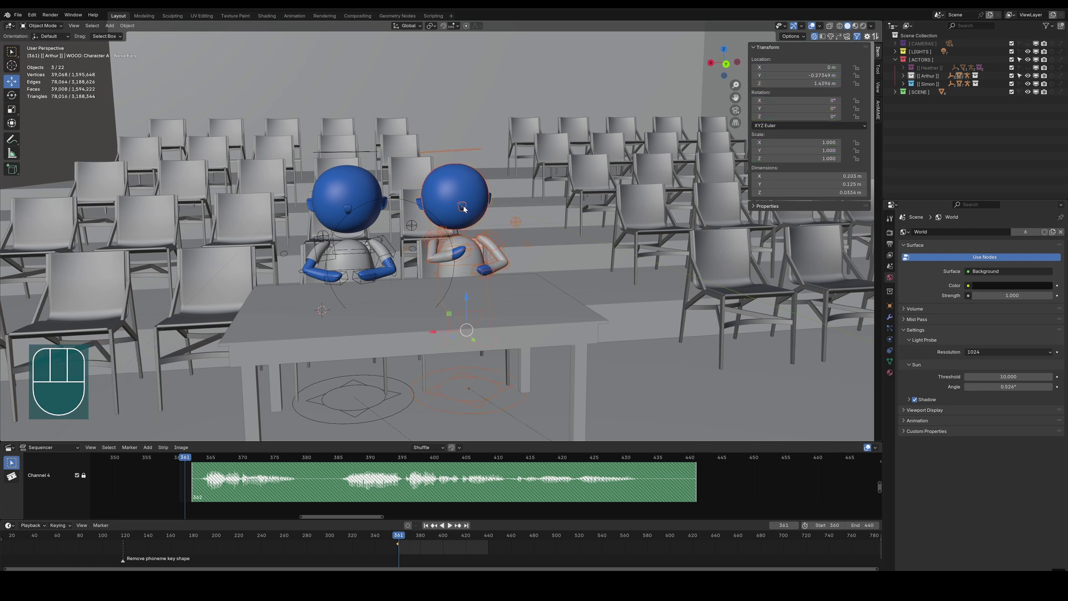
key("slash")
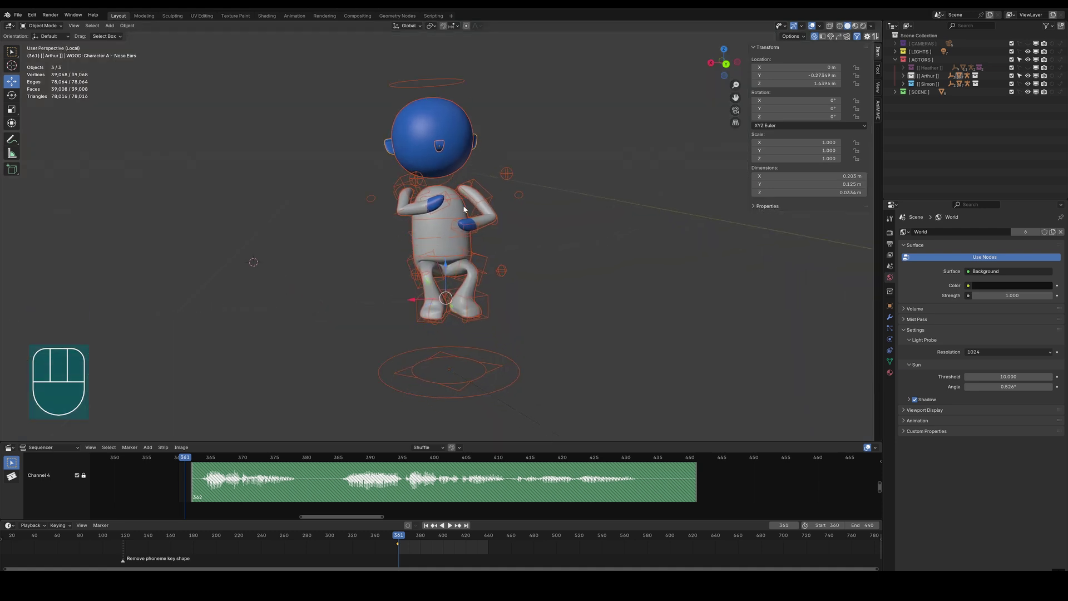
Add an empty material slot to the character's body mesh and move it above all existing materials.
left_click(458, 158)
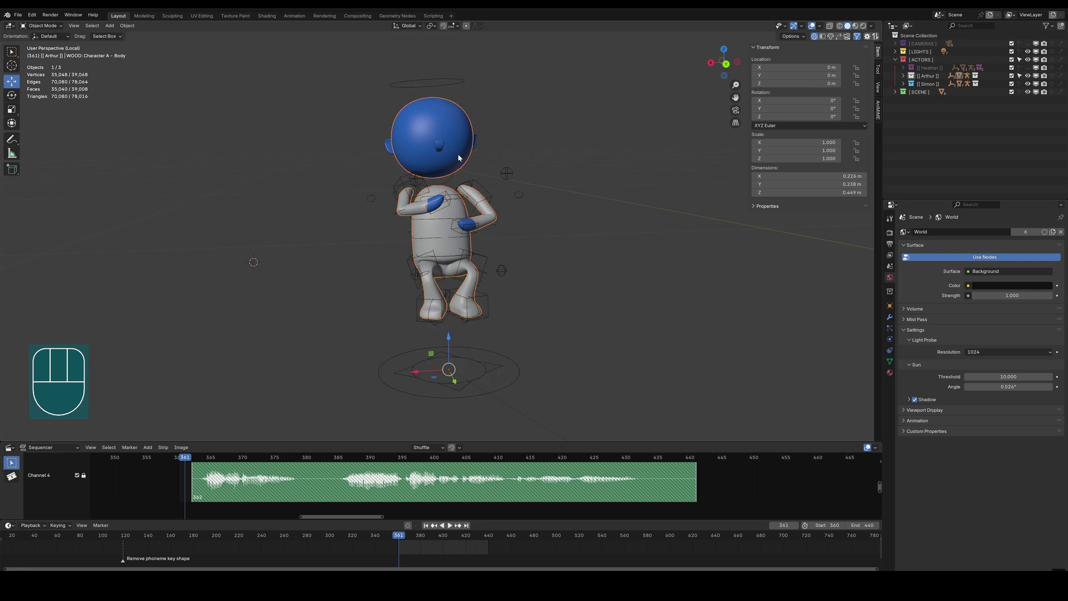
left_click(889, 372)
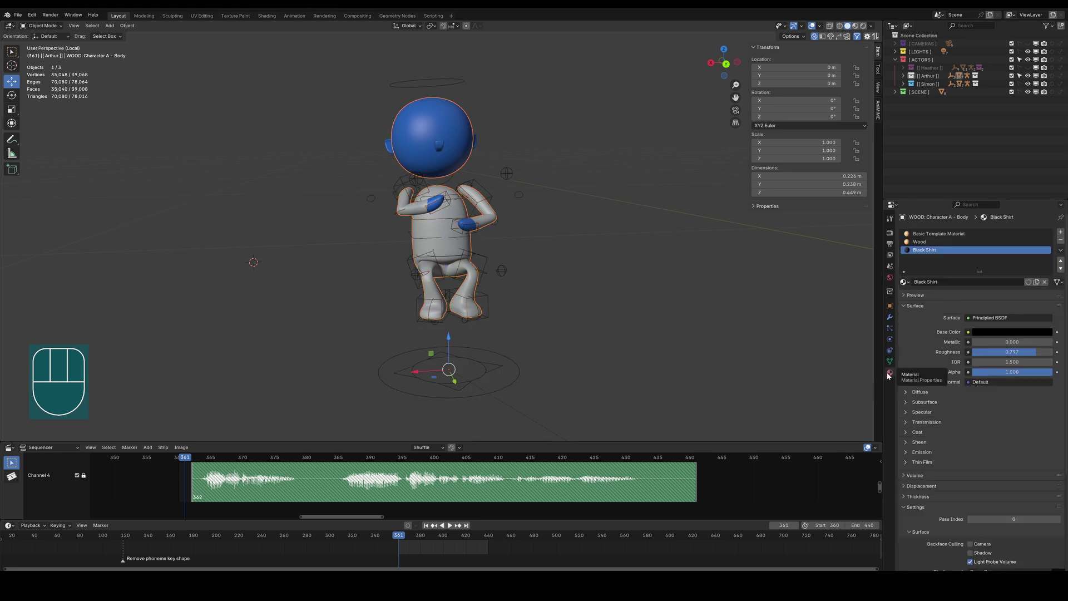
left_click(1060, 233)
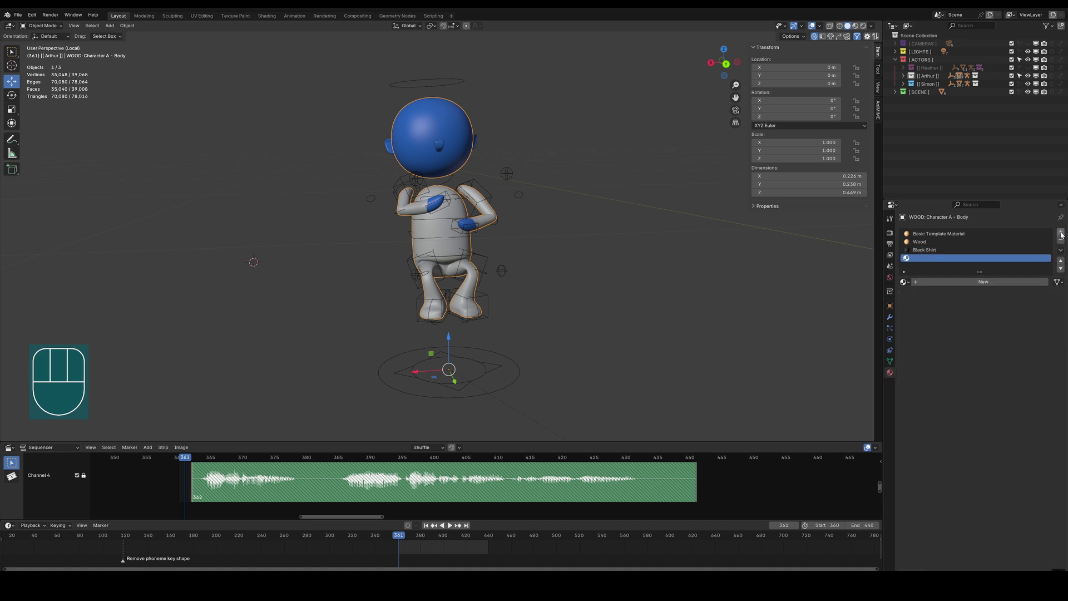
left_click(1061, 262)
left_click(1061, 261)
left_click(1060, 261)
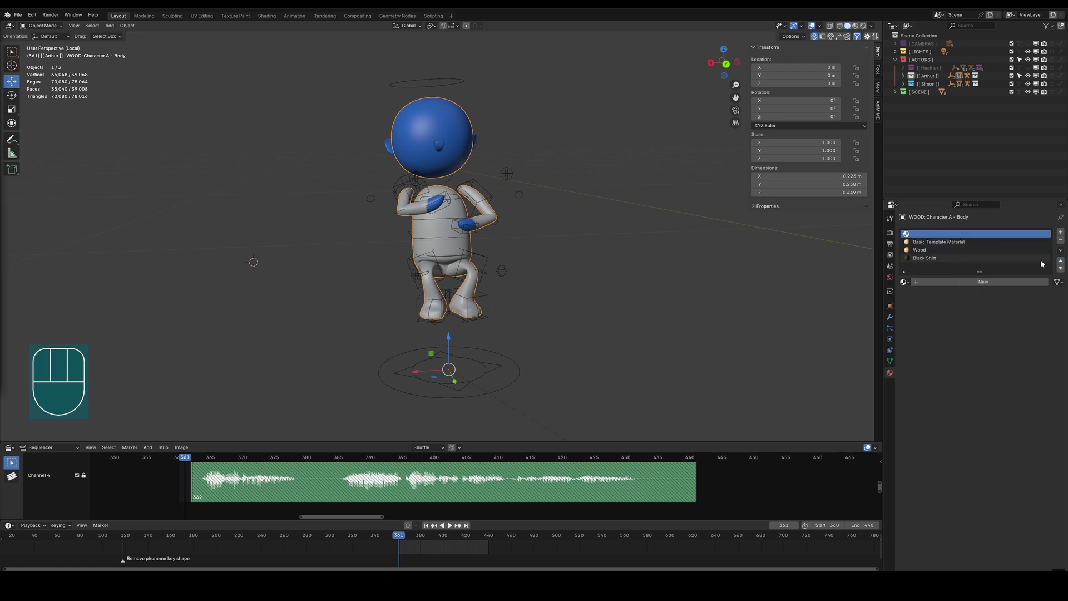
Clear the rotation and location of the character's rig to place it at the world origin.
left_click(512, 380)
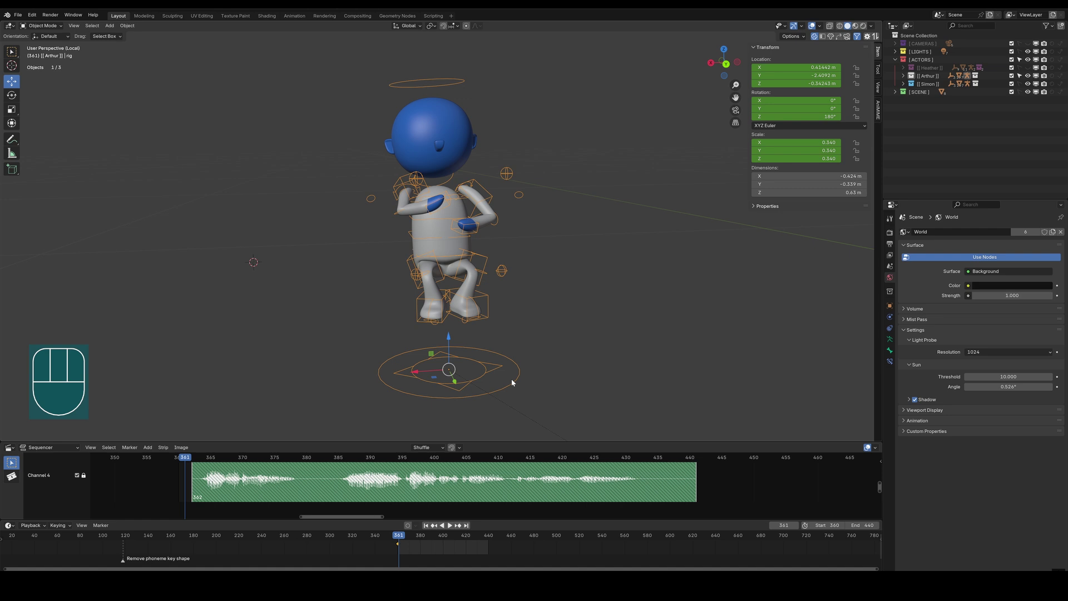
key("alt+r")
key("alt+g")
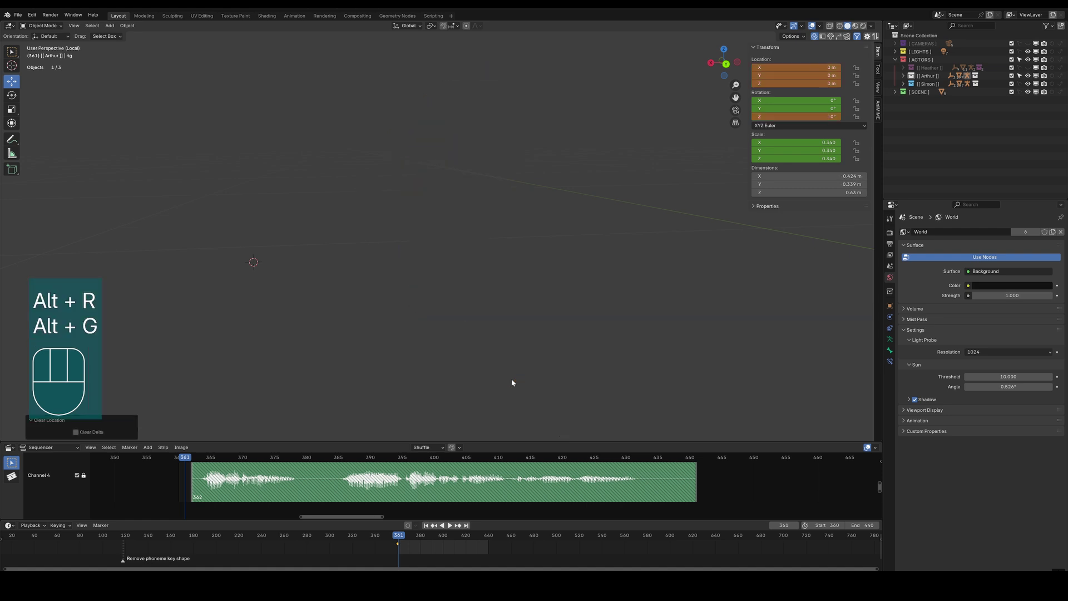
key("KP_Decimal")
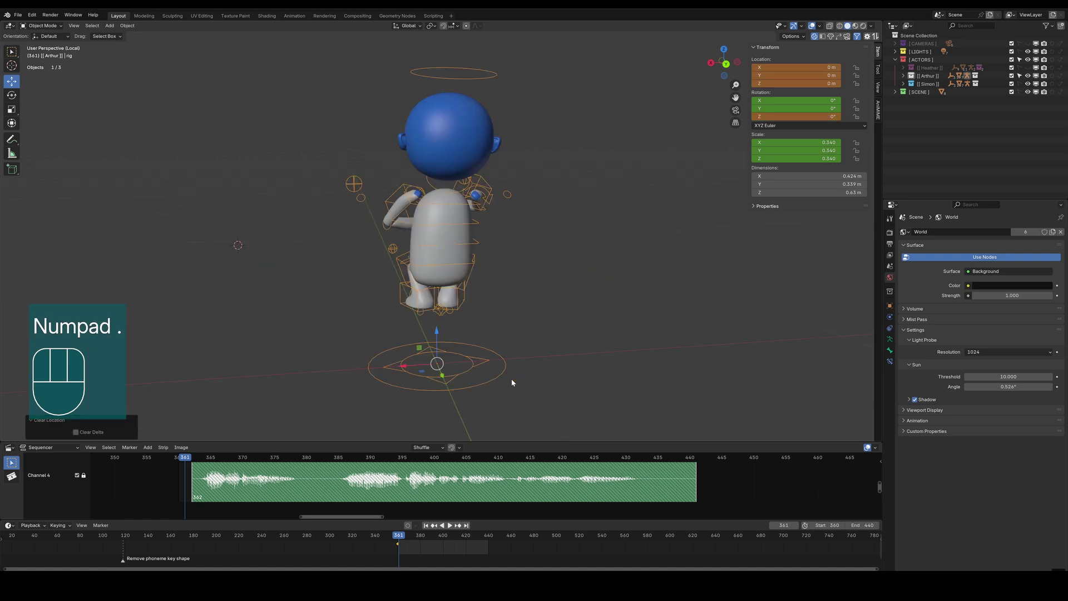
Reset the rotation, location and scale of all the rig's bones in Pose Mode, and return to Object Mode.
key("ctrl+Tab")
key("a")
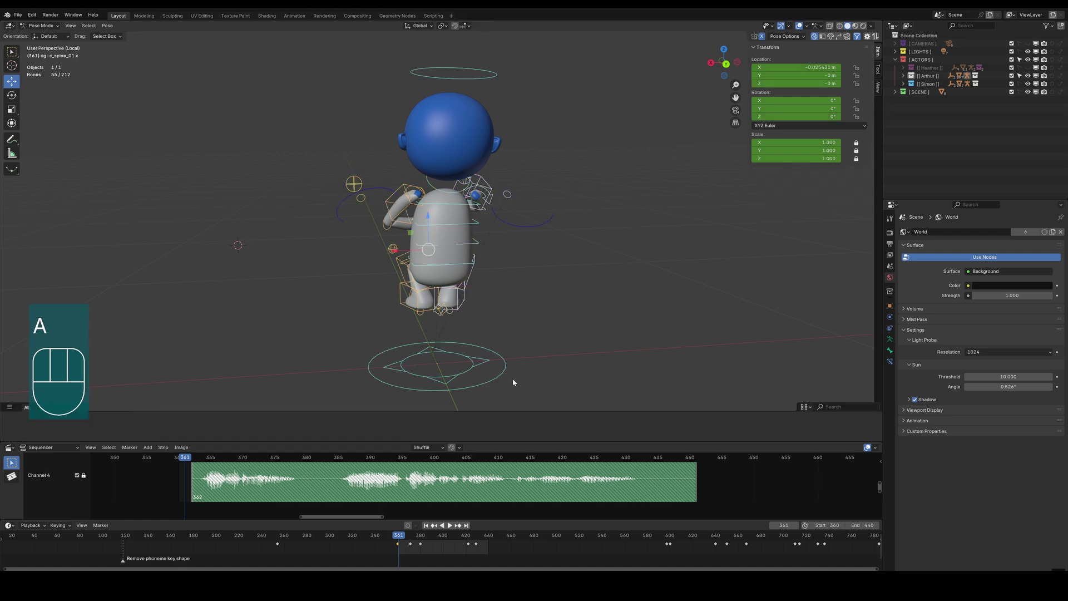
key("alt+r")
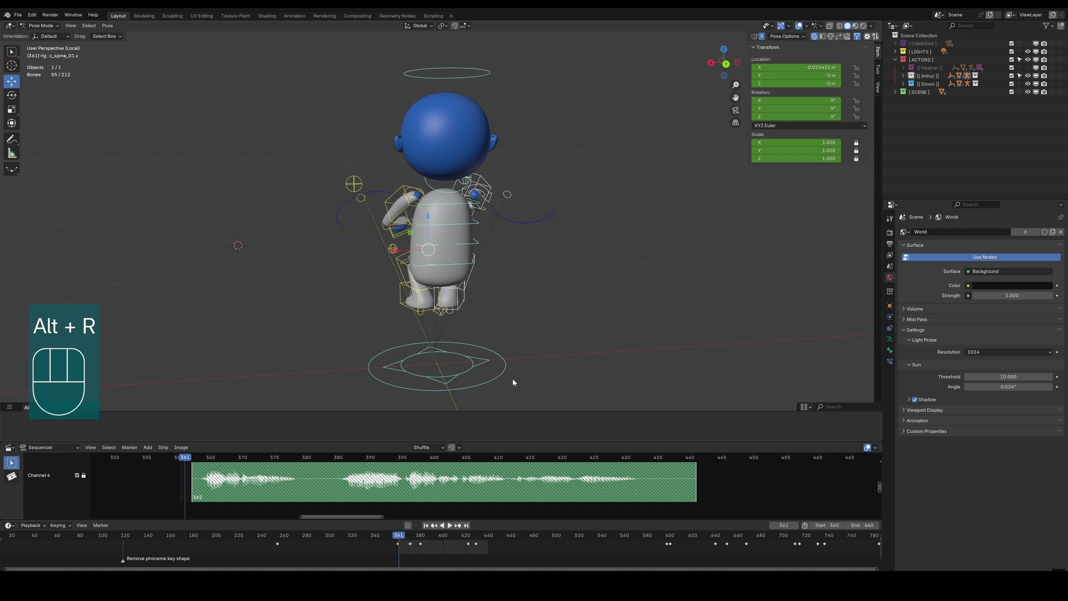
key("alt+g")
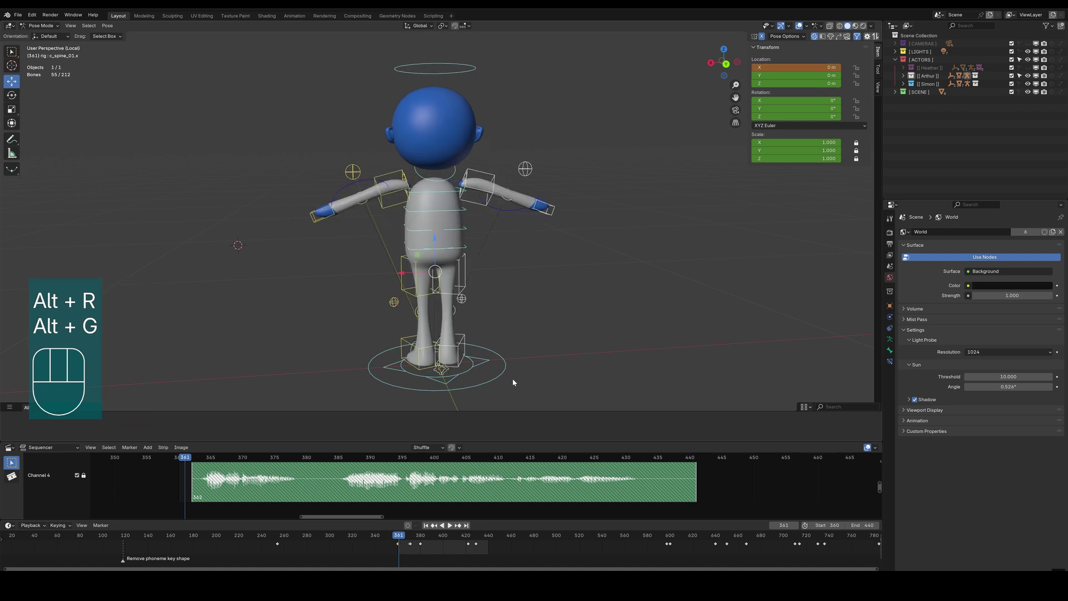
key("alt+s")
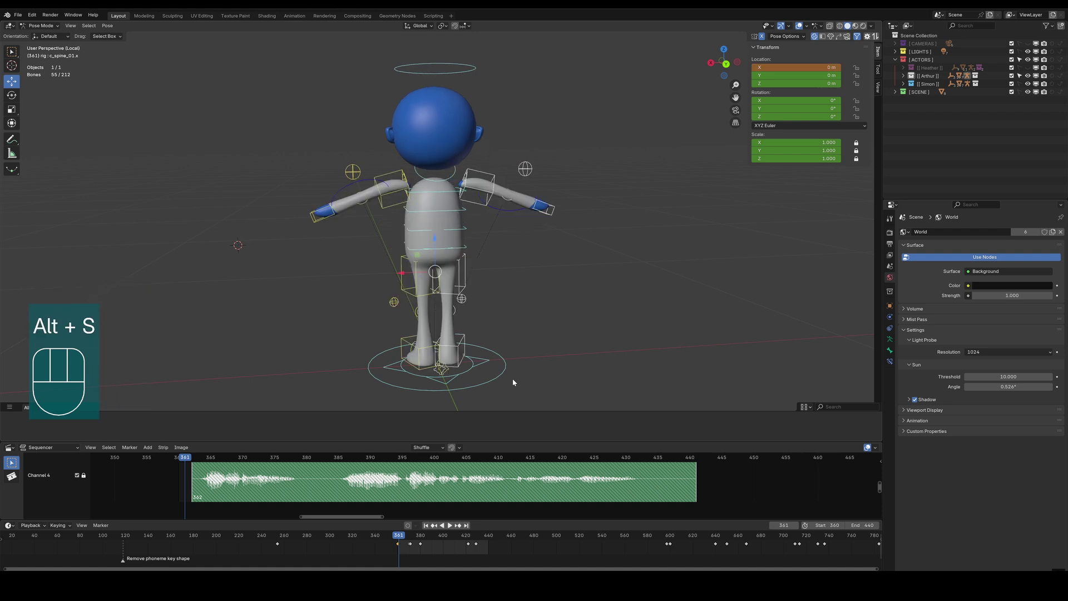
key("ctrl+Tab")
Move the character's rig 2 m along the global X axis.
key("g")
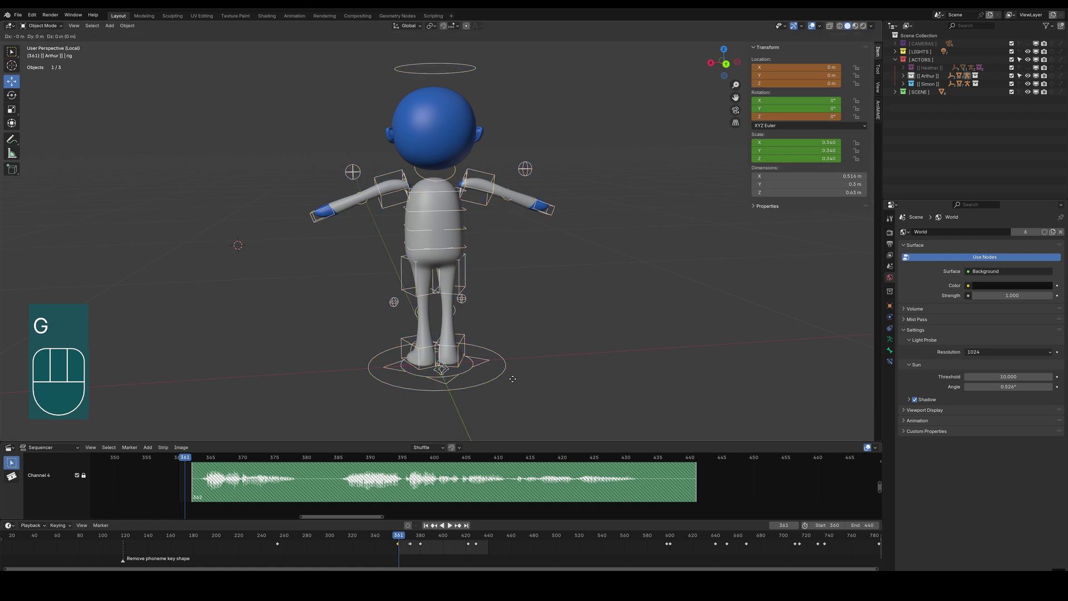
key("x")
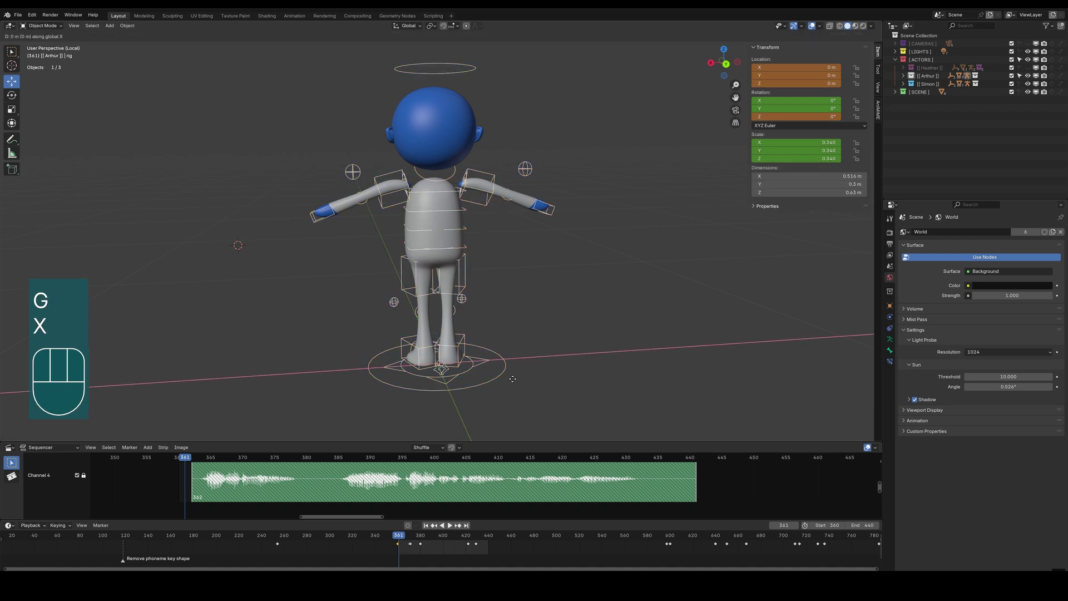
key("KP_2")
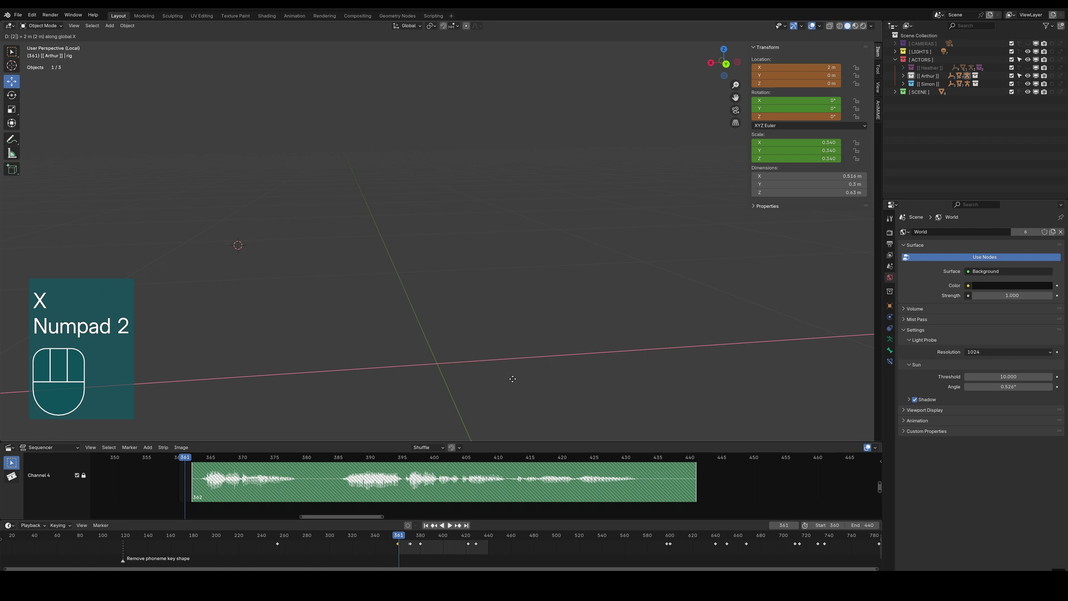
key("KP_Enter")
key("KP_Decimal")
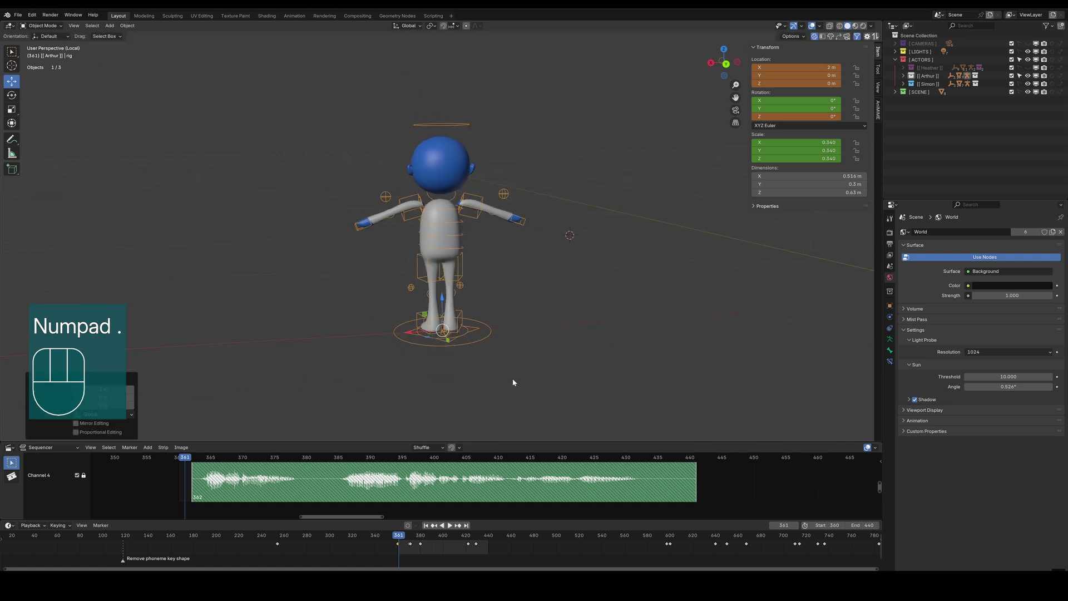
Make the character's own collection active and set the AniMIME rig type to [ AMFRx2_Character ].
key("KP_1")
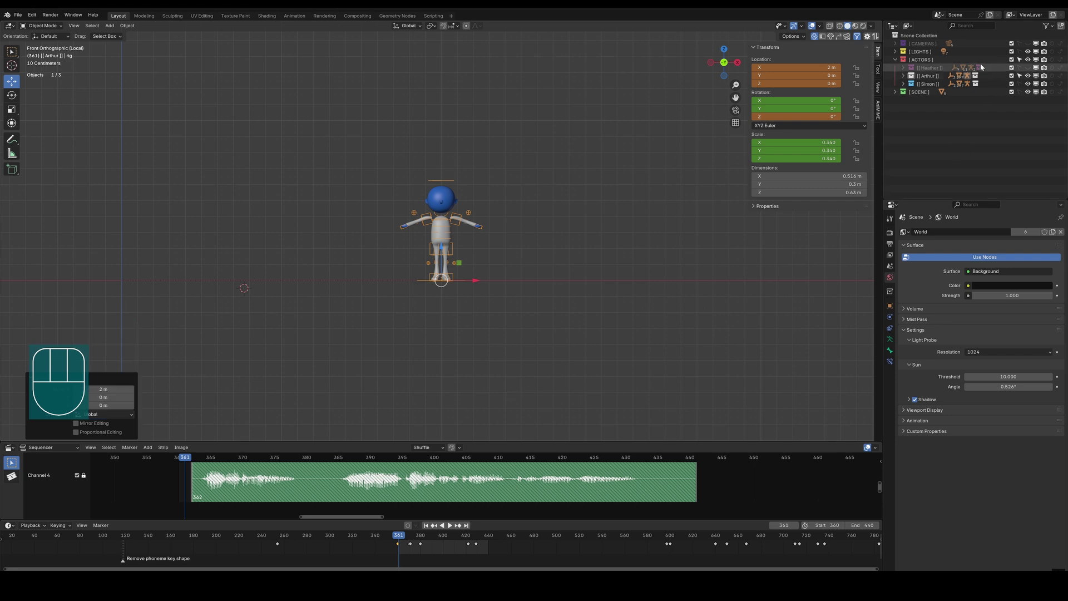
left_click(932, 78)
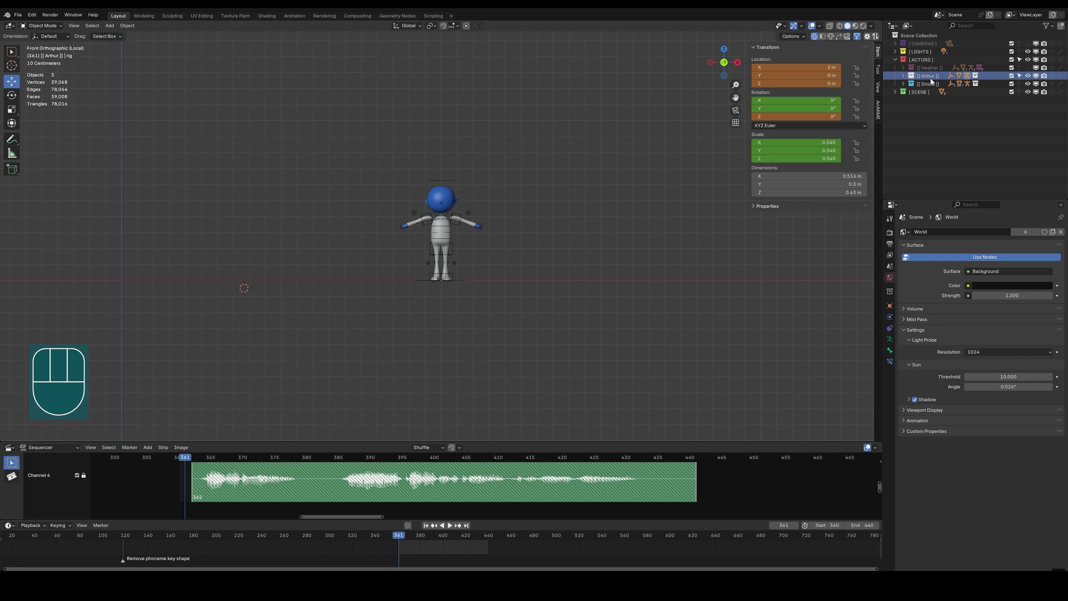
left_click(877, 109)
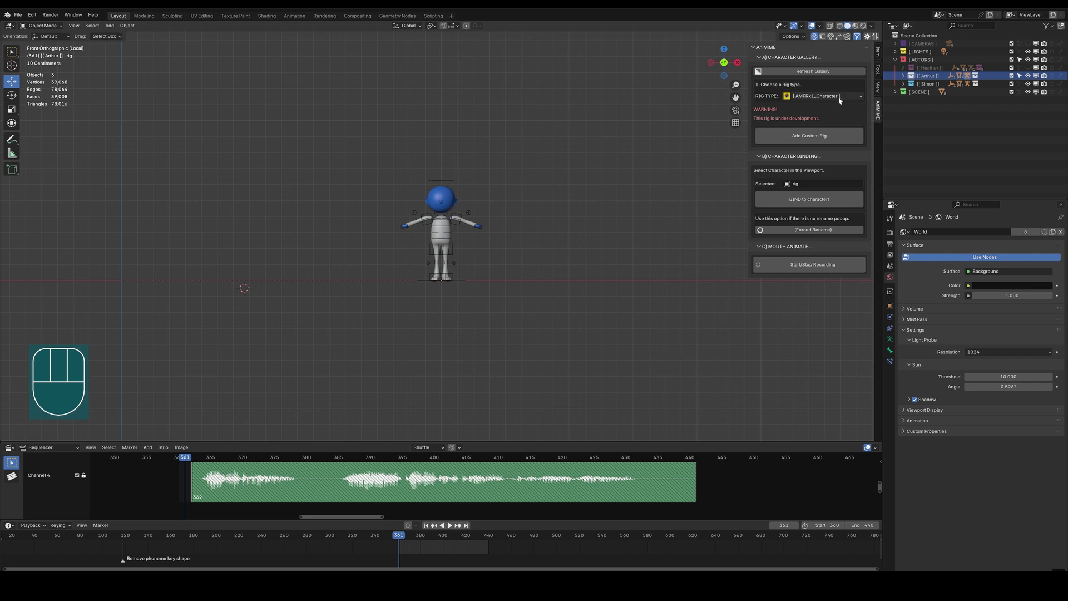
left_click(836, 97)
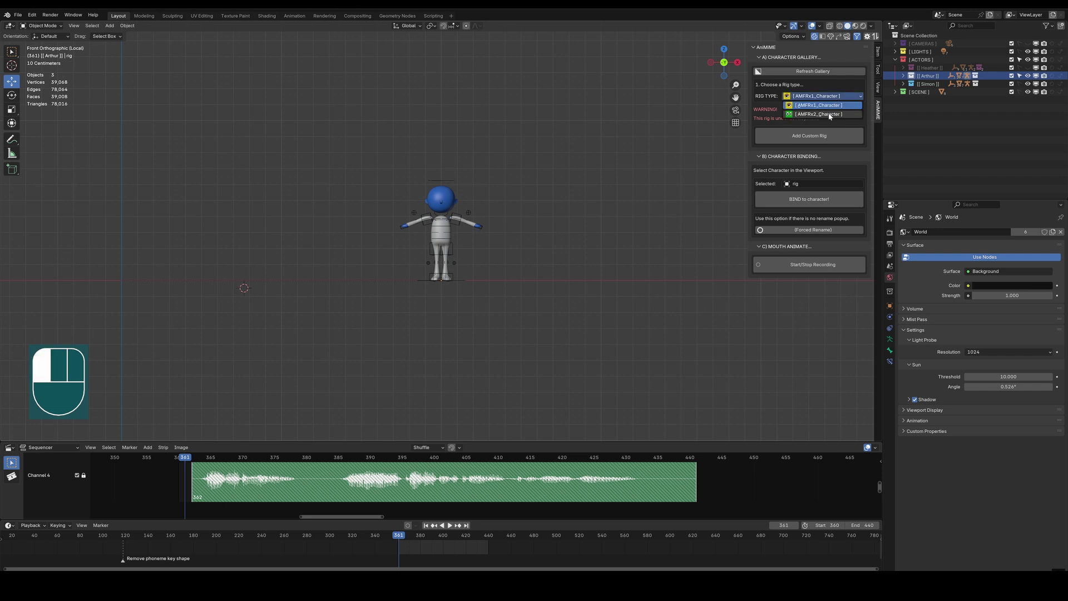
left_click(828, 113)
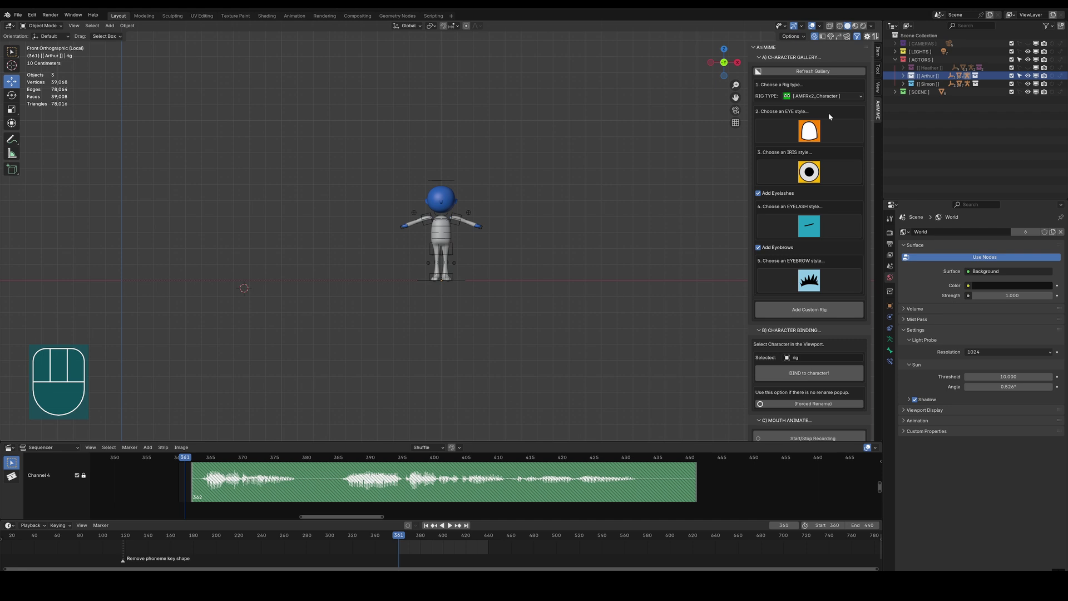
Look through the available eye and iris styles in the AniMIME character gallery.
left_click(836, 136)
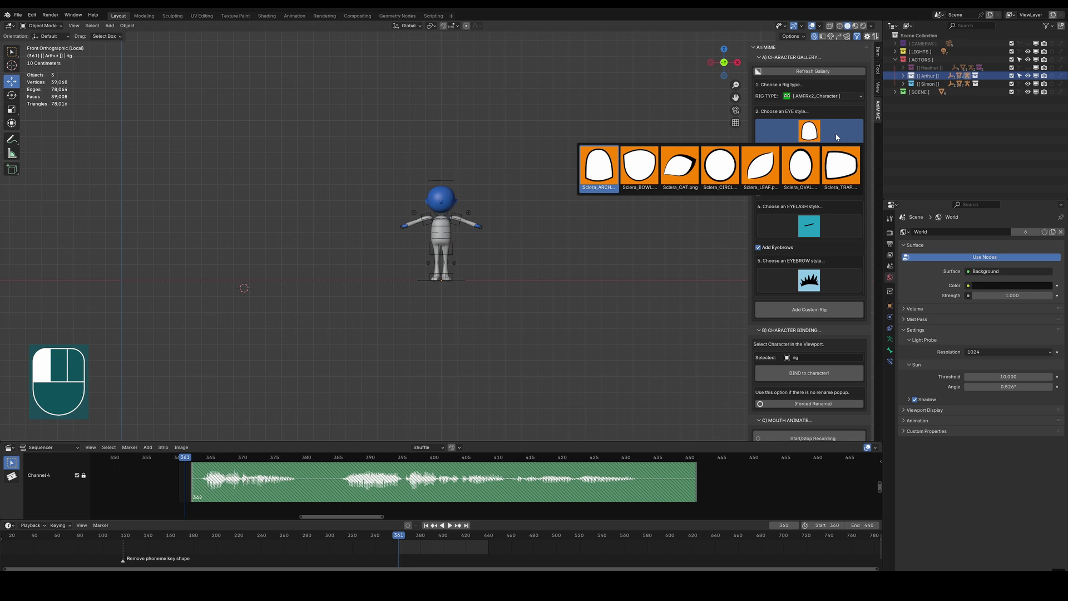
left_click(824, 172)
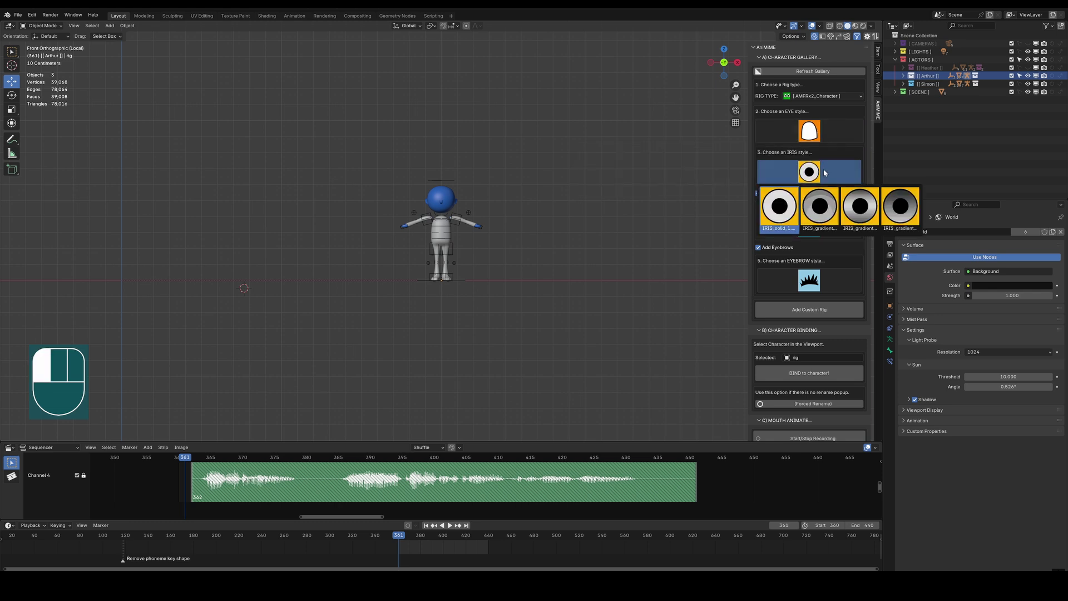
left_click(822, 219)
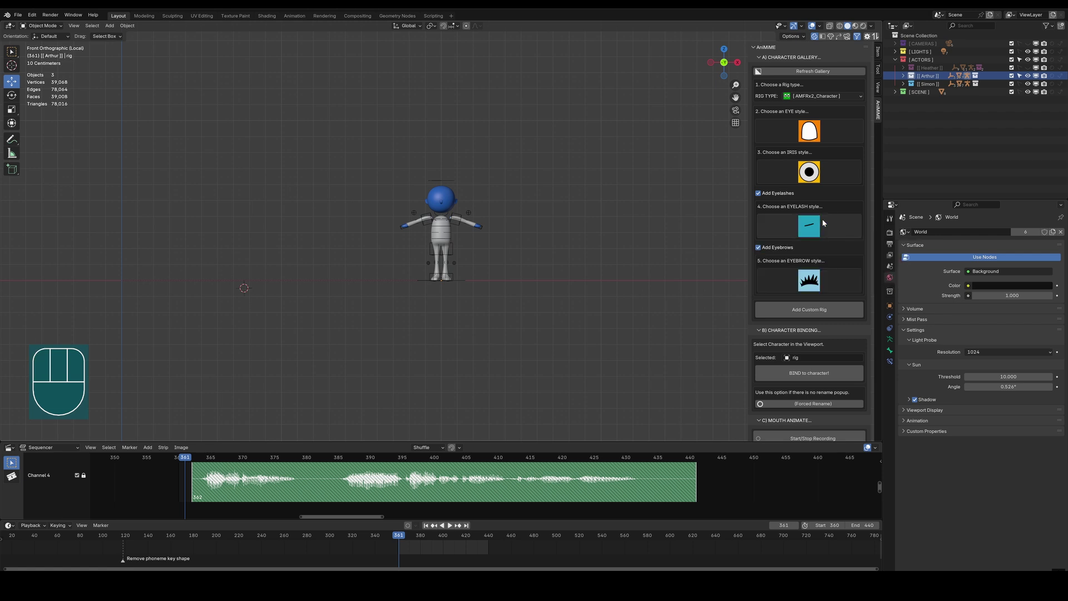
Turn off the eyelashes, choose the EYEBROW_thick_01 eyebrow style, and add the custom AniMIME rig to the scene.
left_click(758, 193)
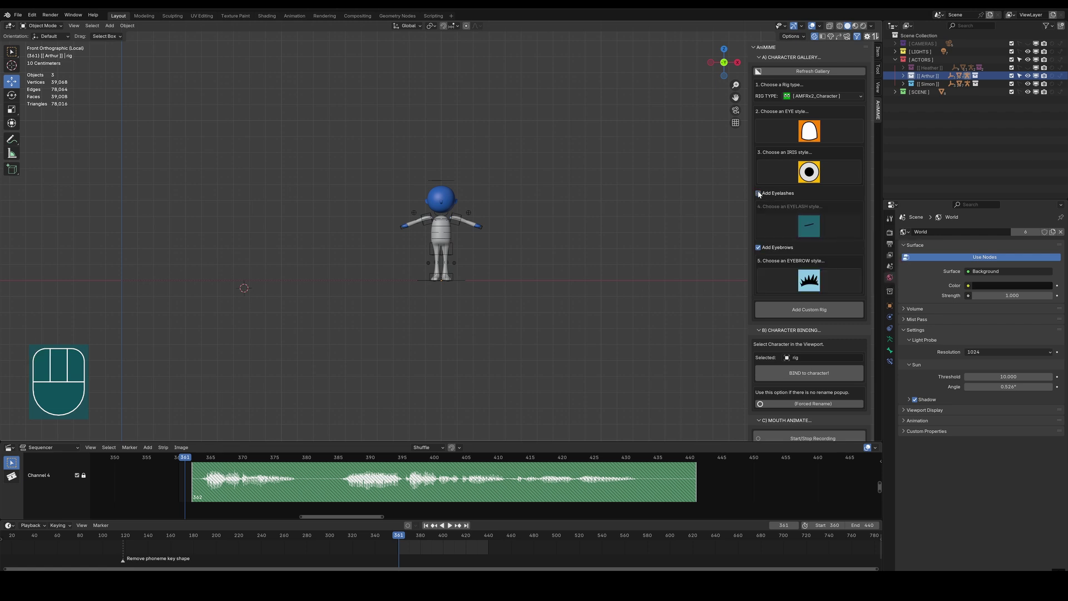
left_click(766, 275)
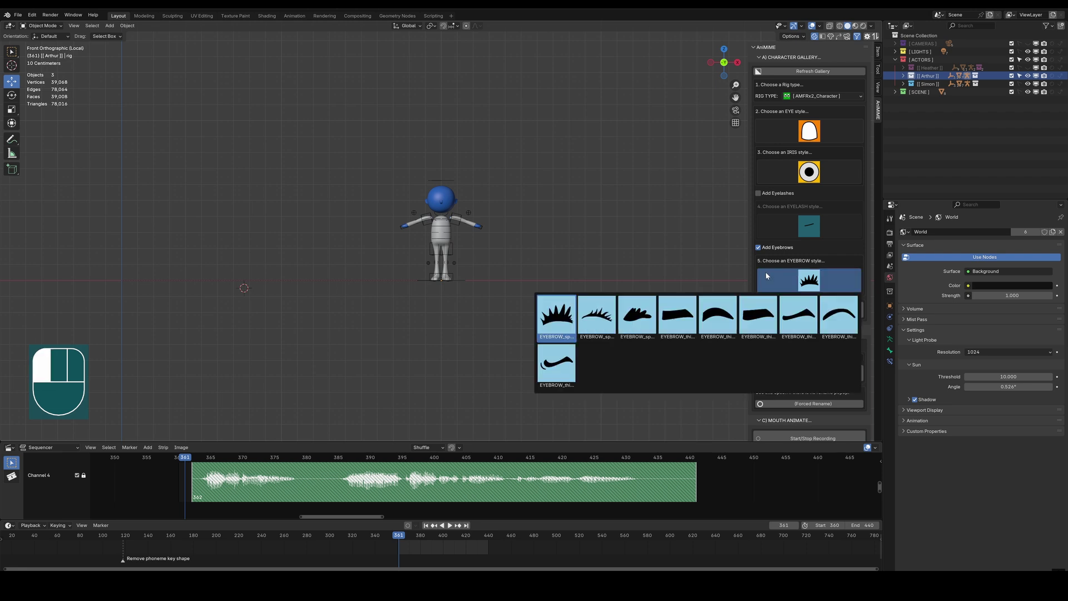
left_click(671, 322)
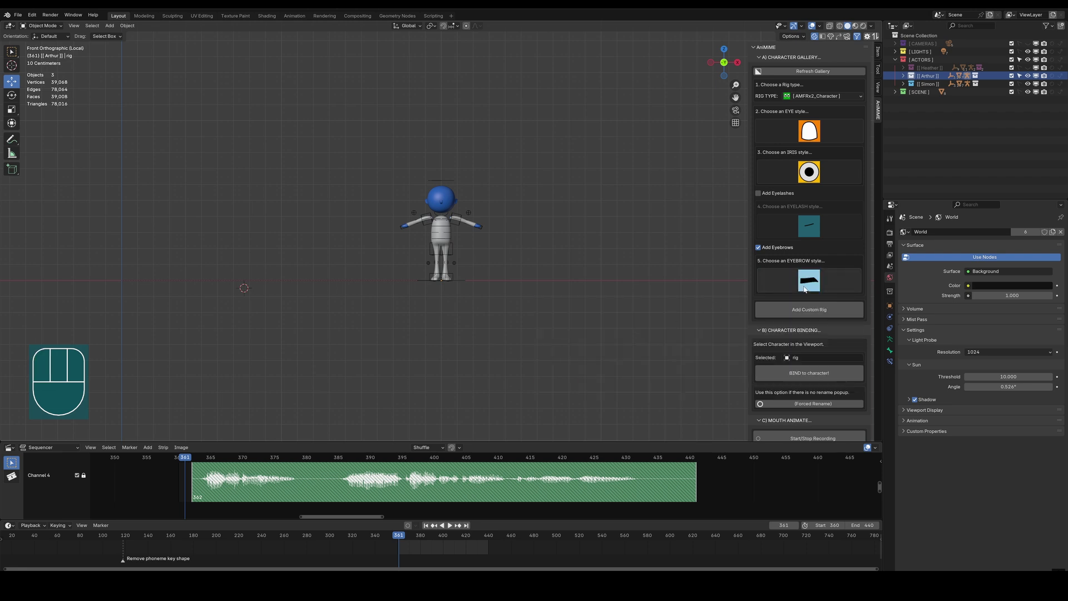
left_click(797, 311)
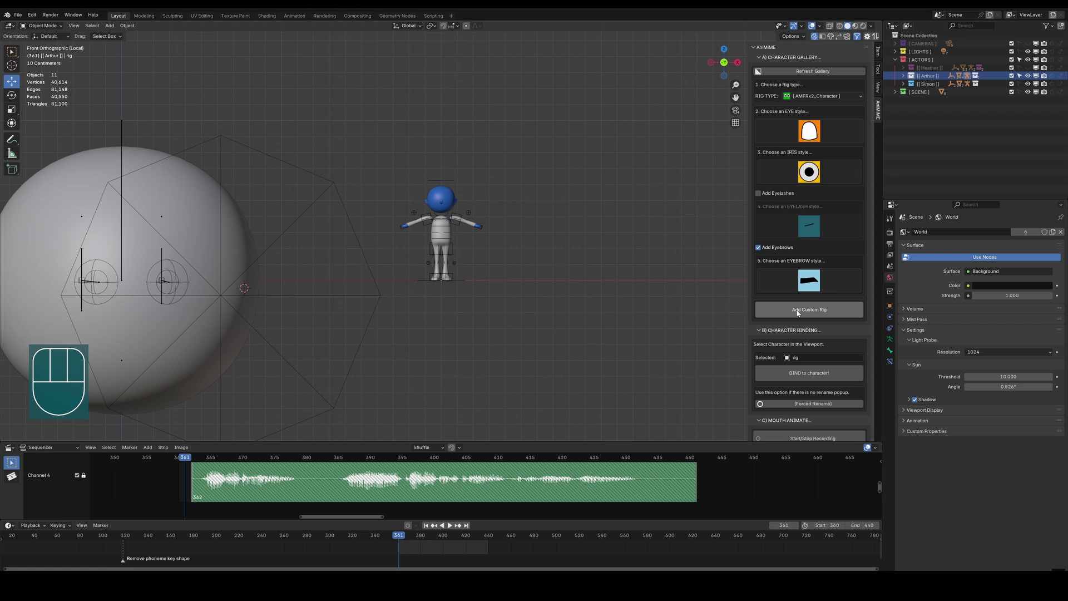
Show the viewport in Rendered shading and brighten the world background colour to nearly white.
left_click(863, 26)
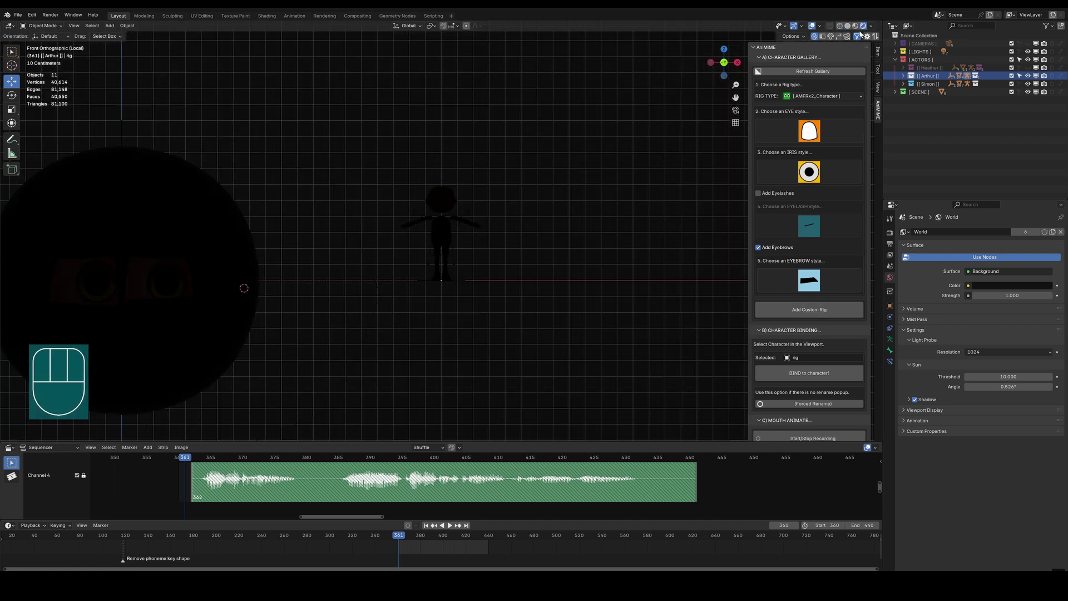
left_click(992, 285)
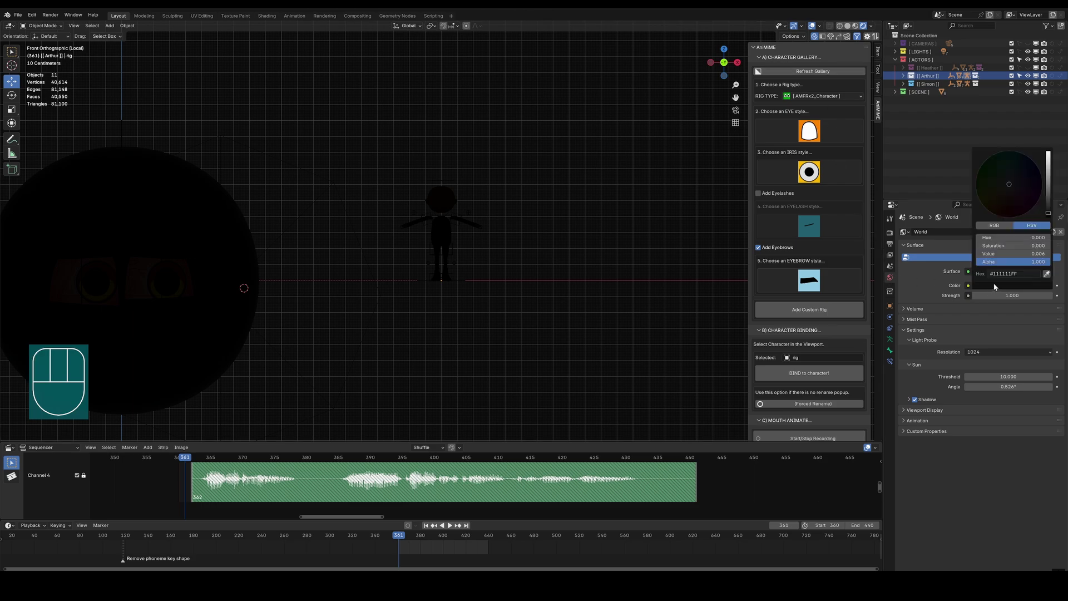
left_click_drag(1047, 214, 1048, 154)
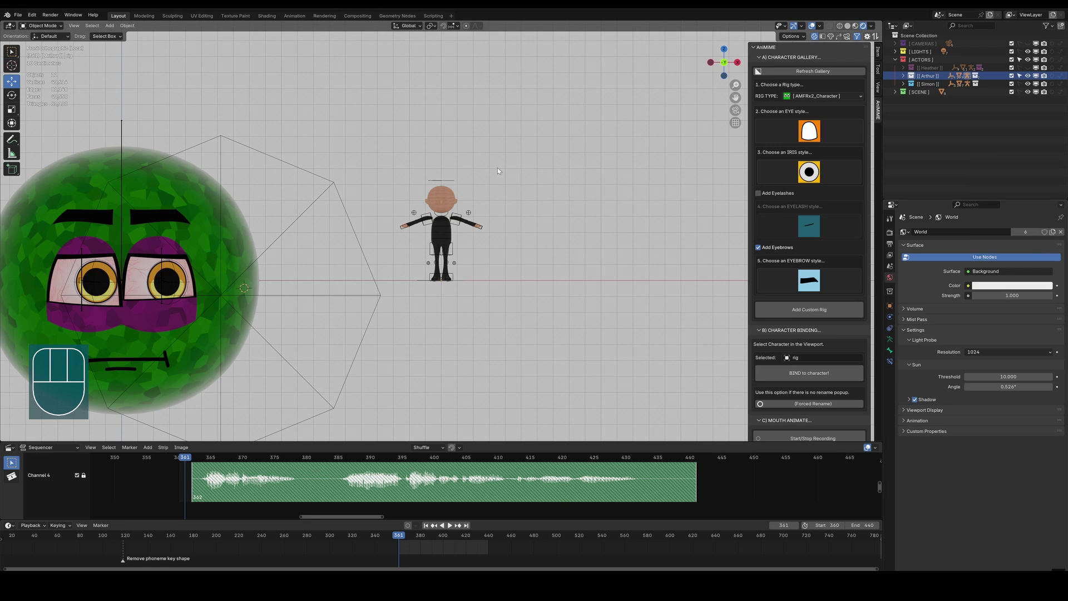
Select the wooden character's body mesh, expand the Arthur collection, and bind the AniMIME rig to the character.
left_click(451, 201)
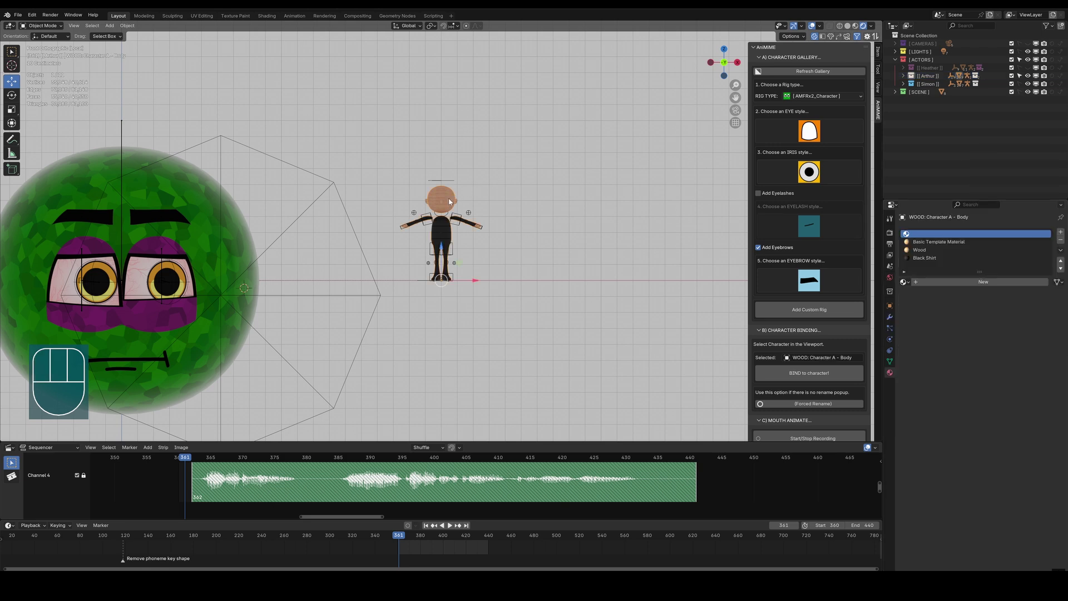
left_click(902, 76)
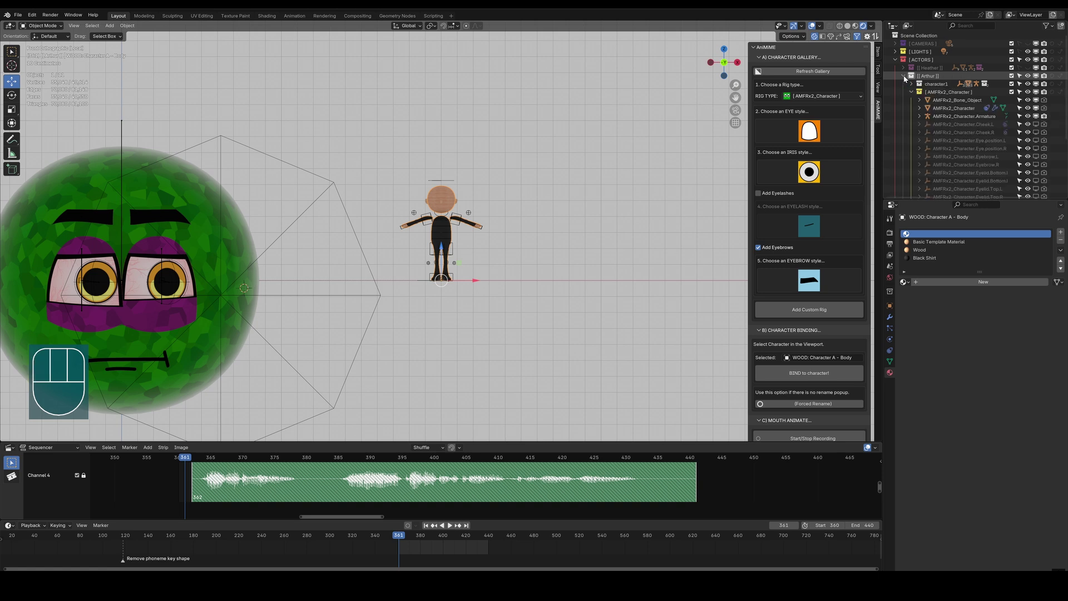
scroll(903, 79, "down", 4)
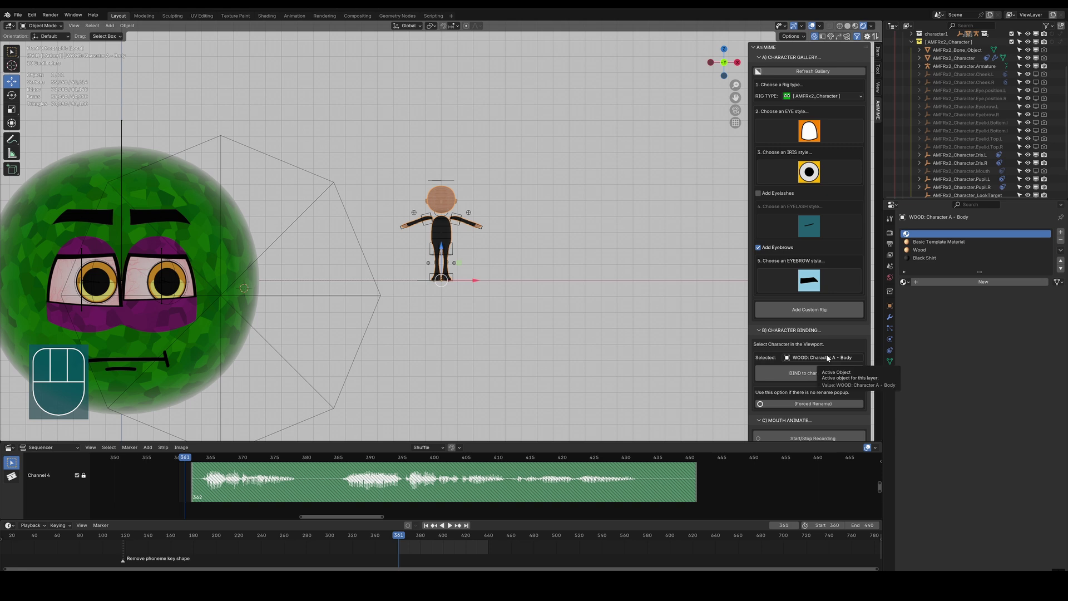
left_click(792, 374)
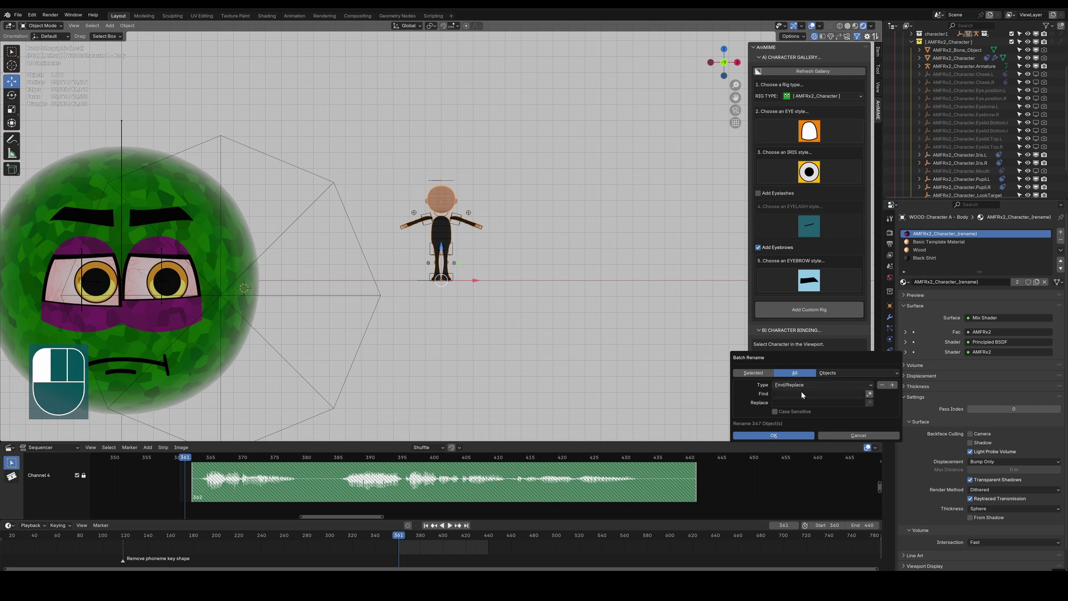
Batch rename the new rig's objects, replacing the AMFRx2_Character prefix with "Arthur_".
left_click(823, 393)
type("AMFRx2_Character")
left_click(804, 402)
type("Arthur_")
left_click(797, 436)
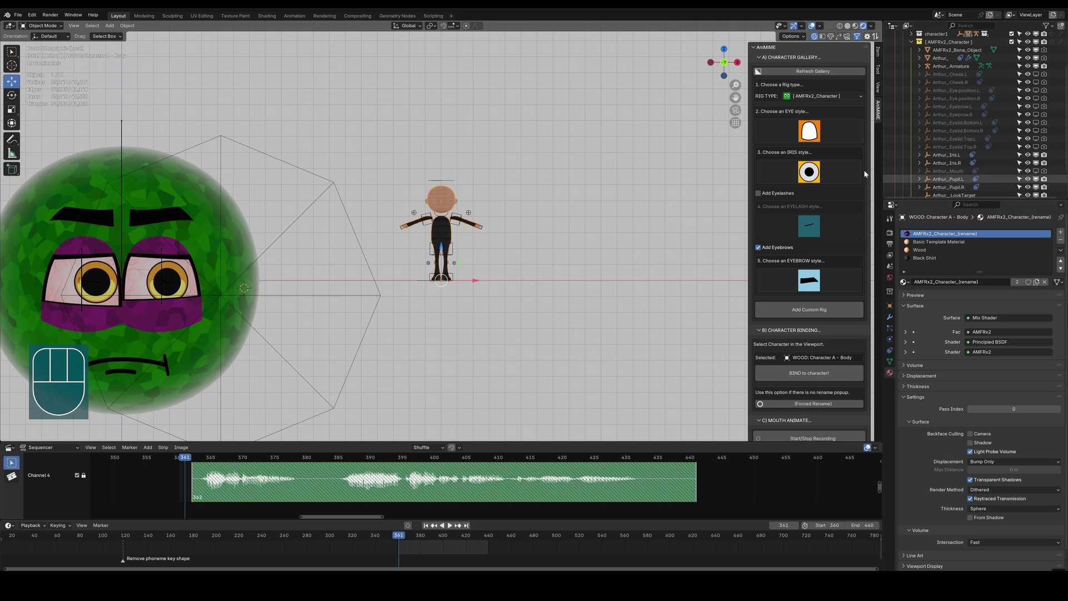
Move the AniMIME face armature onto the character's head and scale it down to about 0.138.
left_click(122, 138)
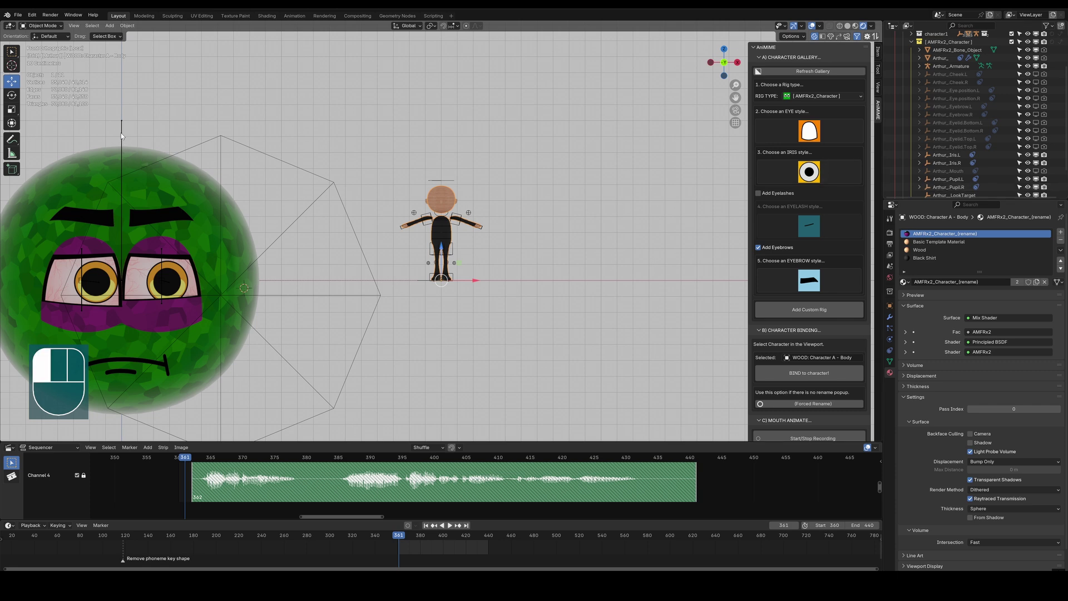
left_click_drag(160, 281, 487, 283)
left_click_drag(445, 246, 446, 165)
key("s")
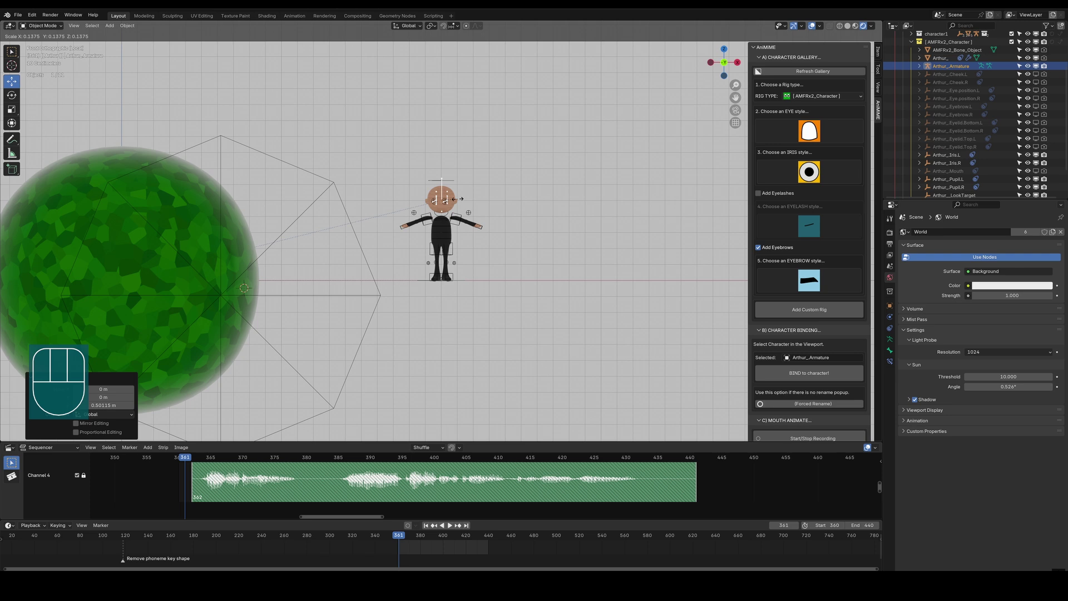
left_click(457, 198)
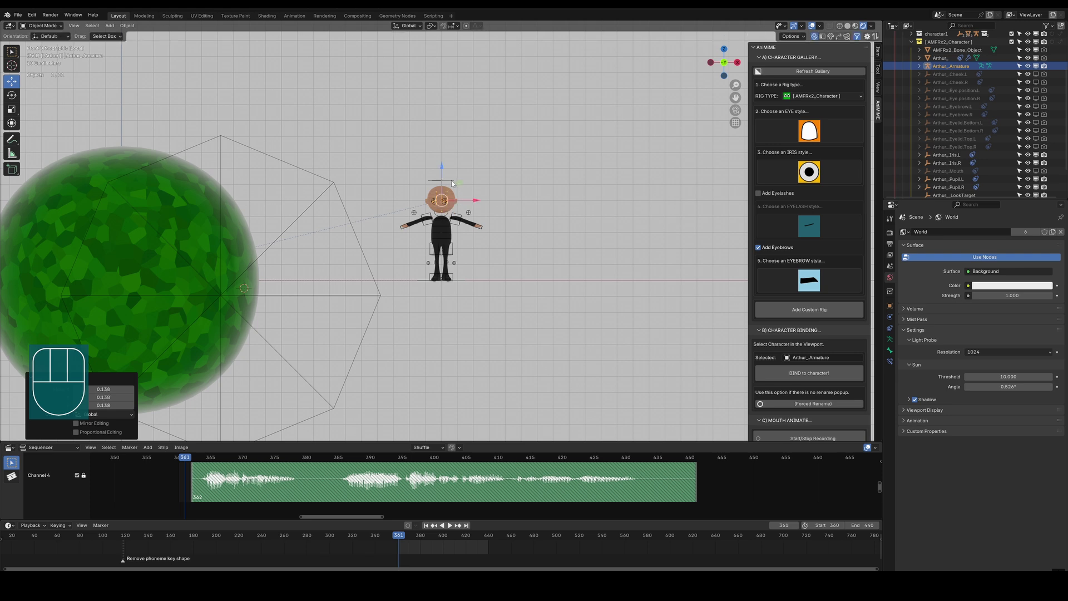
Parent the face armature to the head bone of the character's rig in Pose Mode, using the Bone option.
left_click(452, 184, "shift")
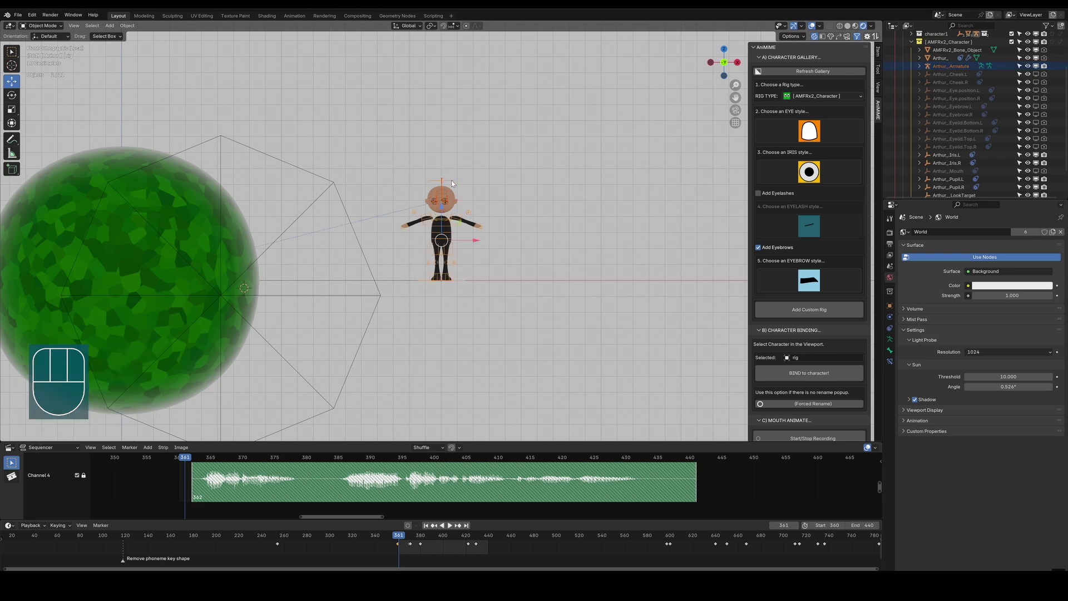
key("ctrl+Tab")
left_click(451, 184)
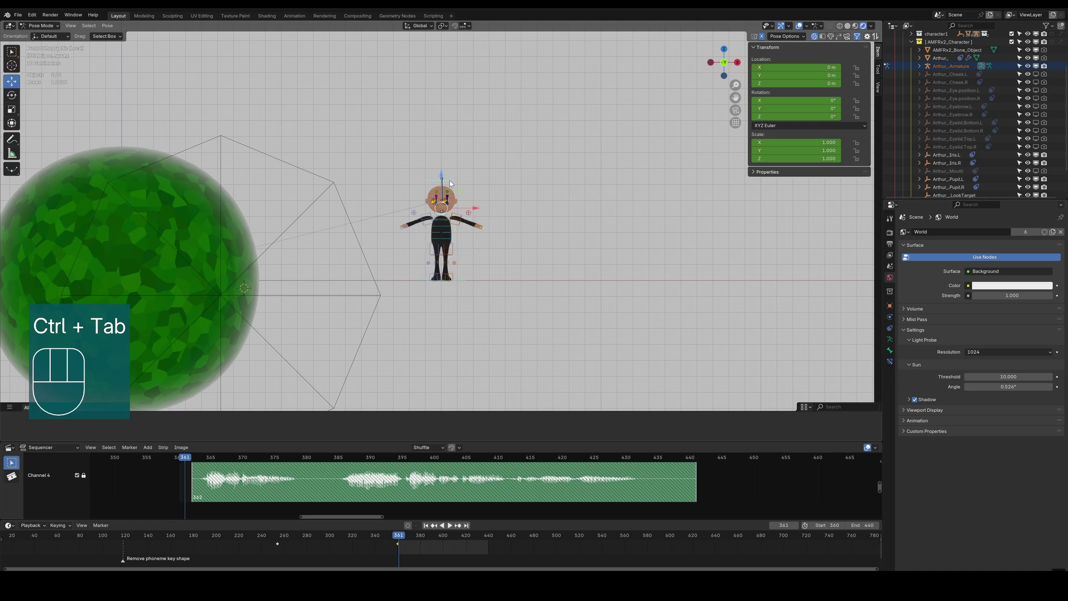
scroll(451, 183, "up", 7)
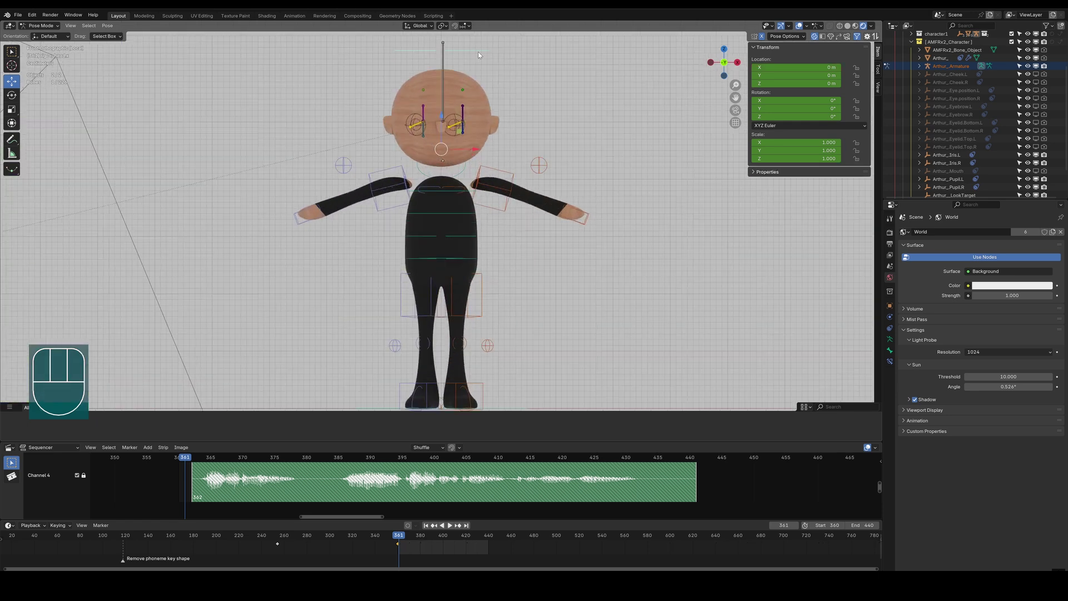
key("ctrl+p")
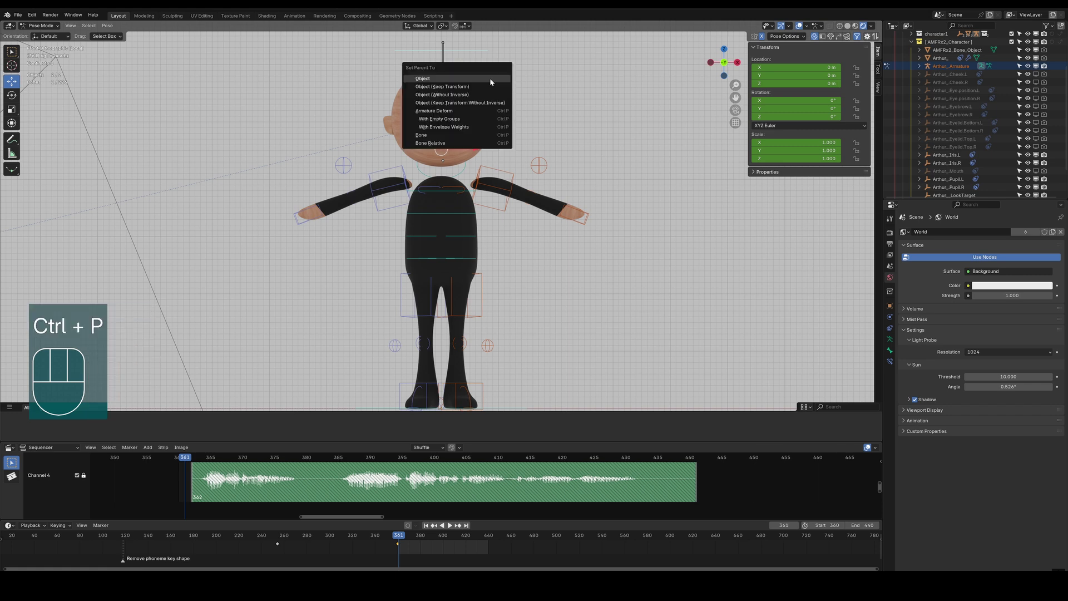
left_click(440, 135)
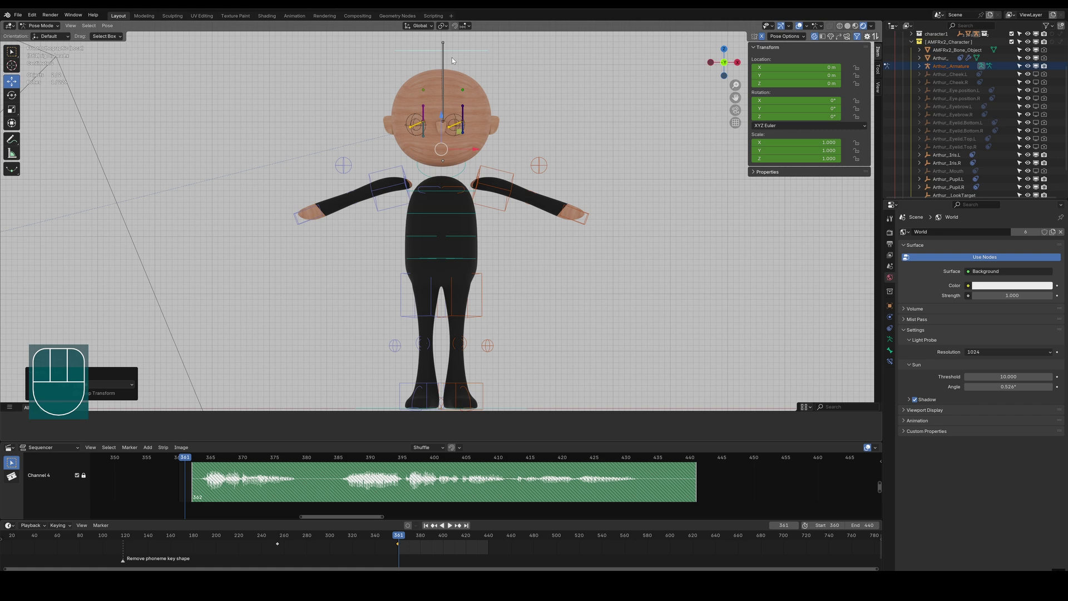
Test the face rig's parenting by rotating the neck bone freely, and cancel the rotation.
left_click(462, 169)
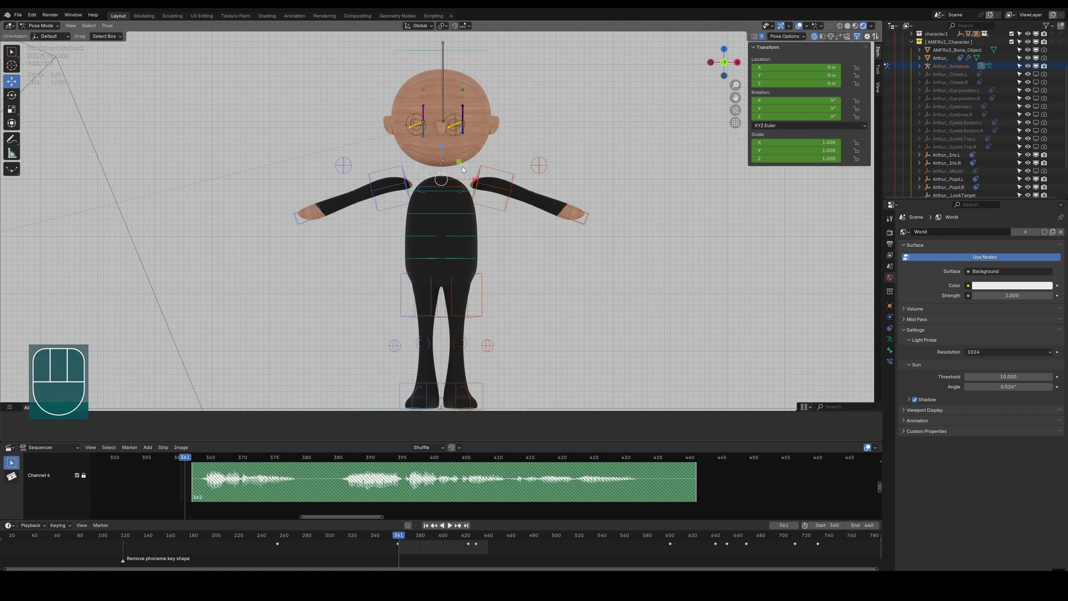
key("r")
key("r")
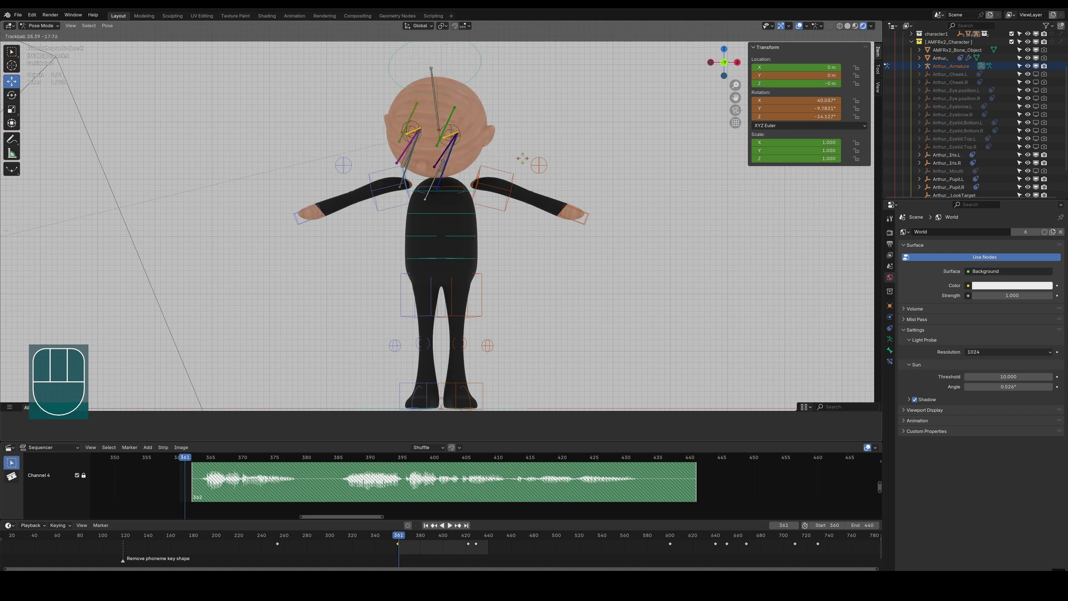
key("Escape")
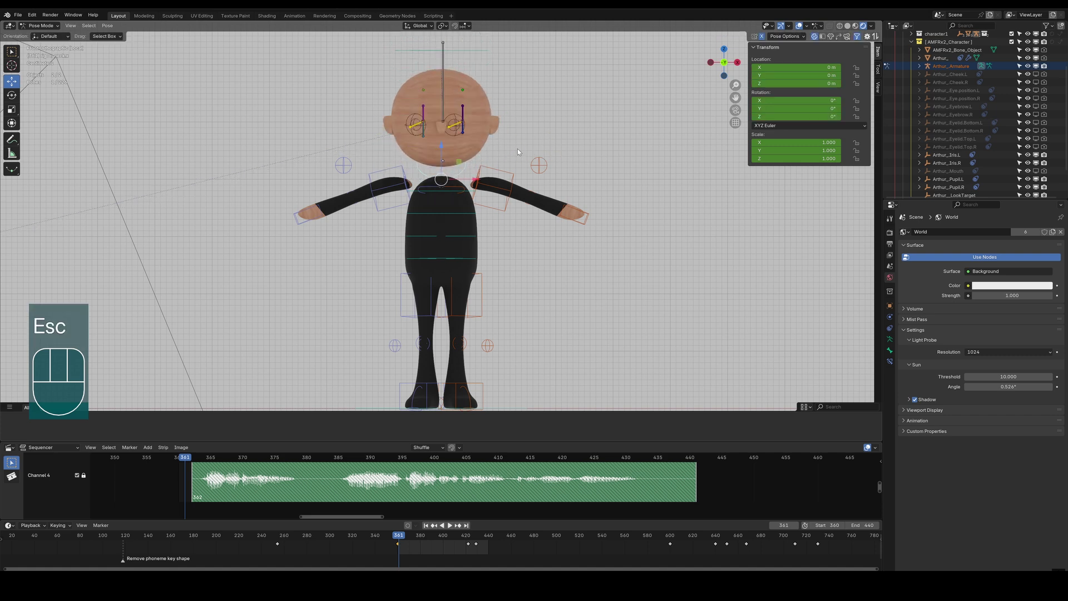
Return to Object Mode and rename the body mesh's AniMIME material to "Arthur's Face".
key("ctrl+Tab")
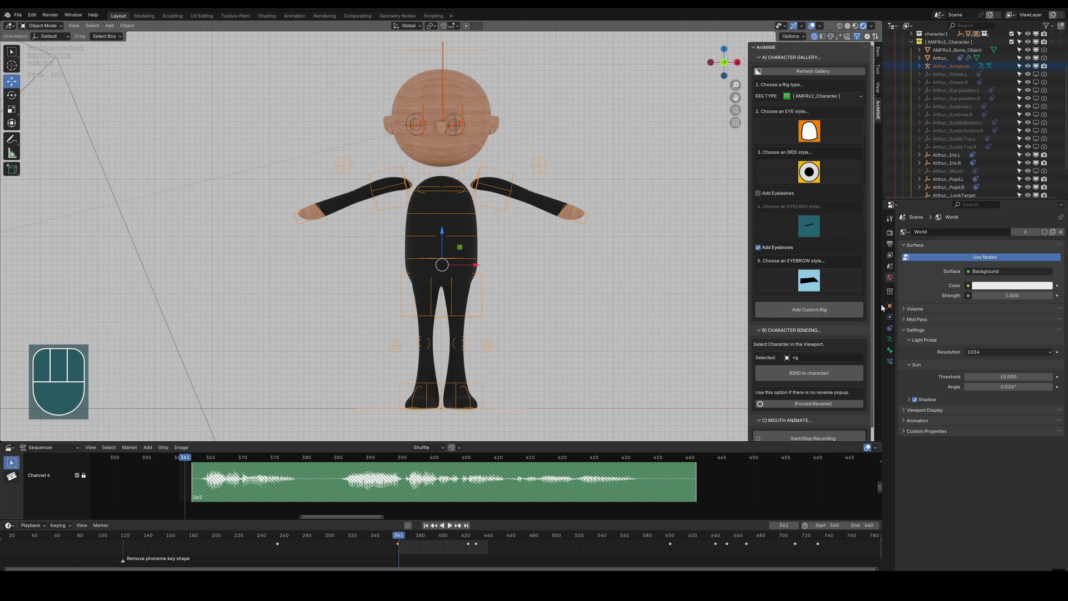
left_click(460, 133)
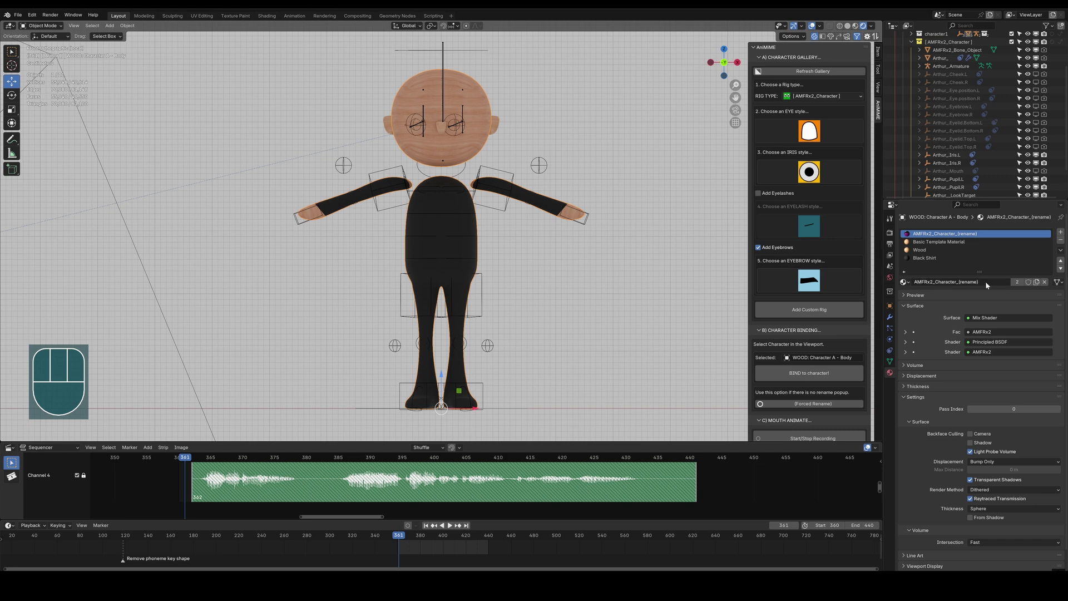
left_click(986, 281)
type("Arthur's Face")
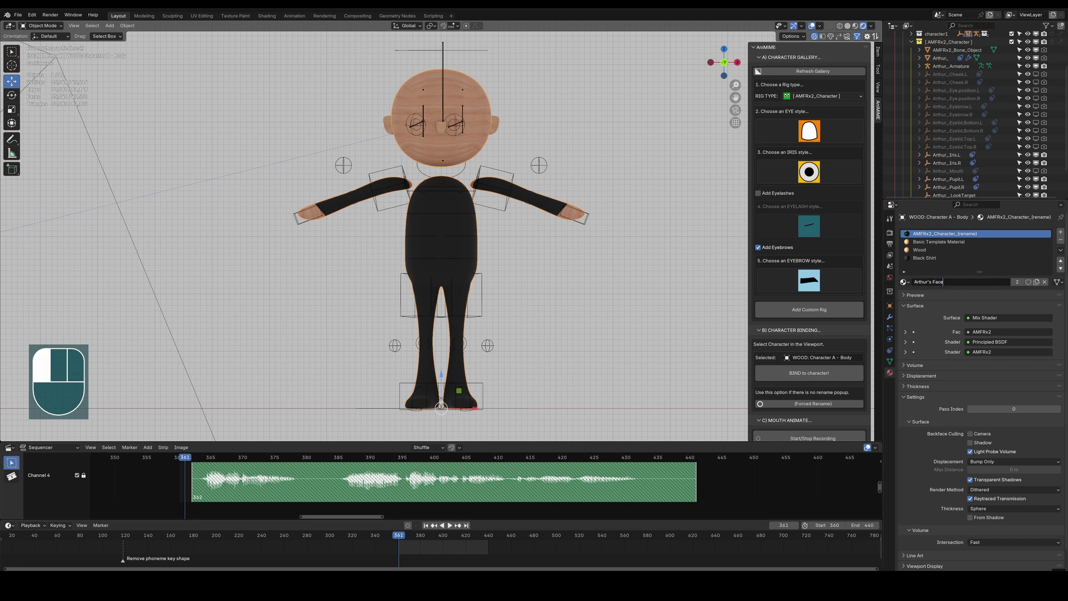
key("Return")
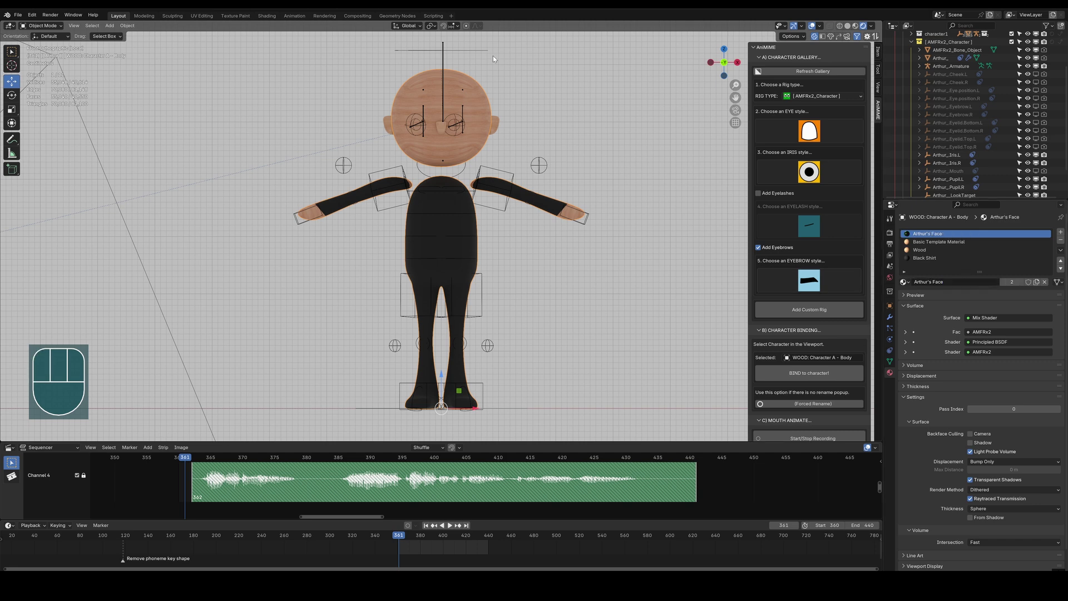
Circle-select the faces on the front of the head in Edit Mode and assign the Arthur's Face material to them.
left_click(485, 113)
key("Tab")
left_click(473, 110)
key("c")
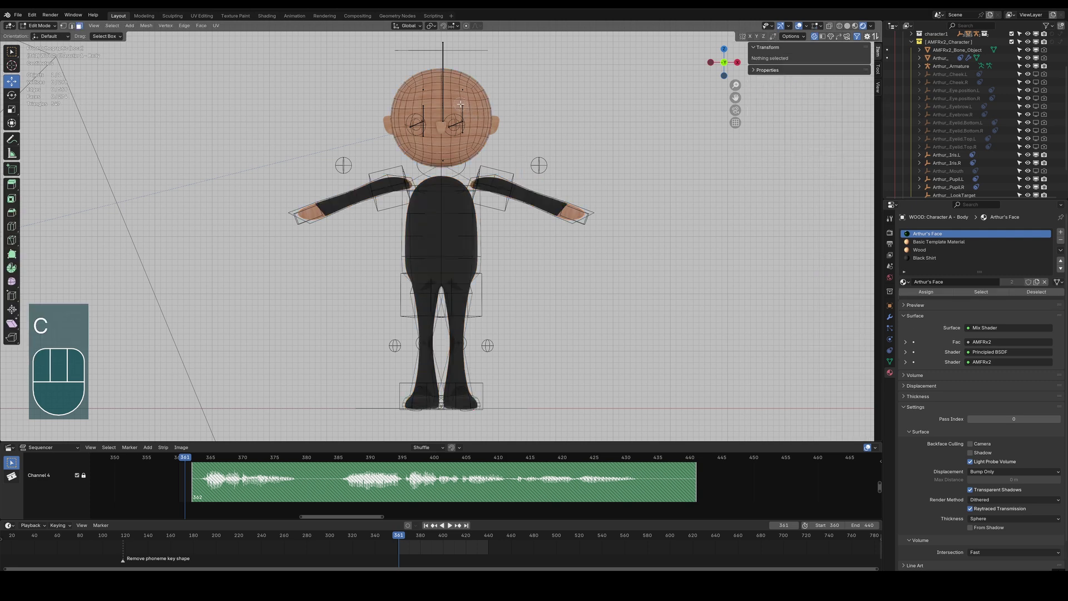
mouse_move(460, 104)
left_mouse_down()
mouse_move(425, 98)
mouse_move(462, 89)
mouse_move(431, 83)
mouse_move(470, 97)
mouse_move(468, 126)
mouse_move(450, 131)
mouse_move(457, 144)
left_mouse_up()
key("Escape")
middle_click_drag(594, 137, 578, 158)
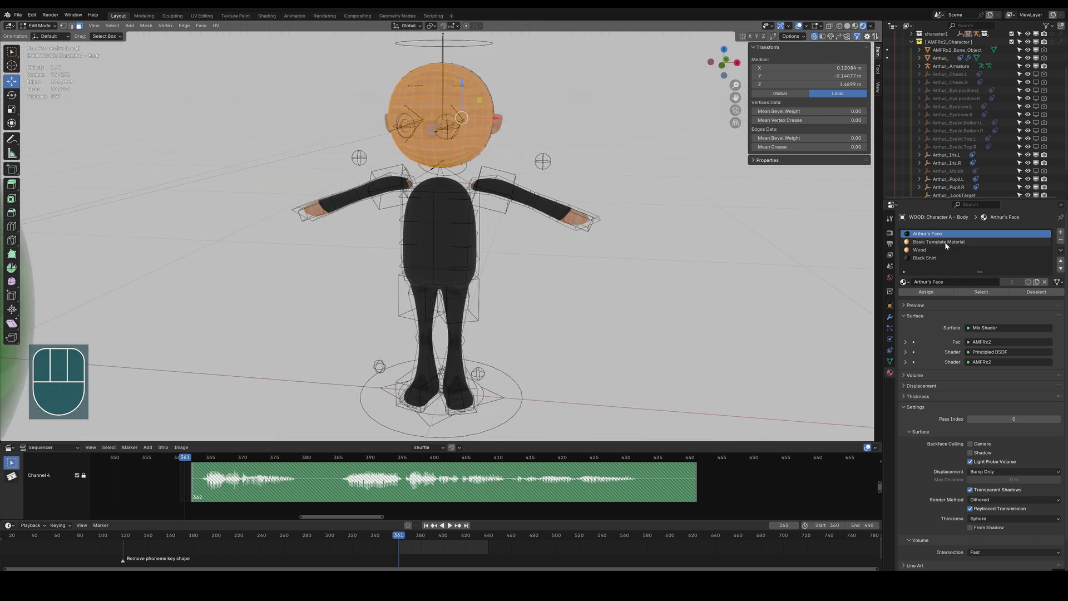
left_click(923, 292)
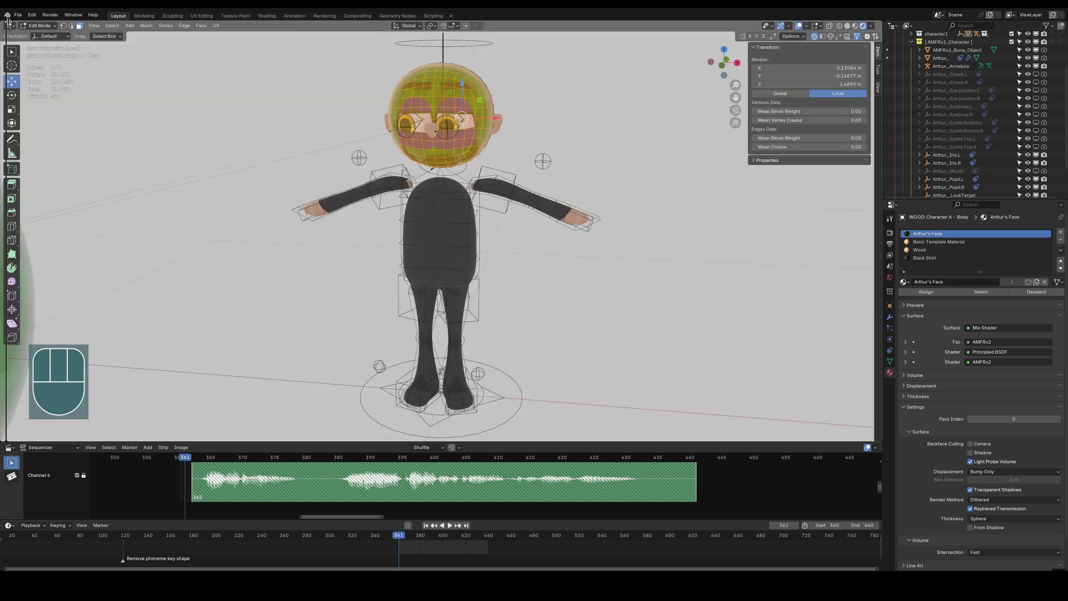
Split the 3D viewport, turn the new area into a Shader Editor, and hide its sidebar.
left_click_drag(8, 21, 315, 42)
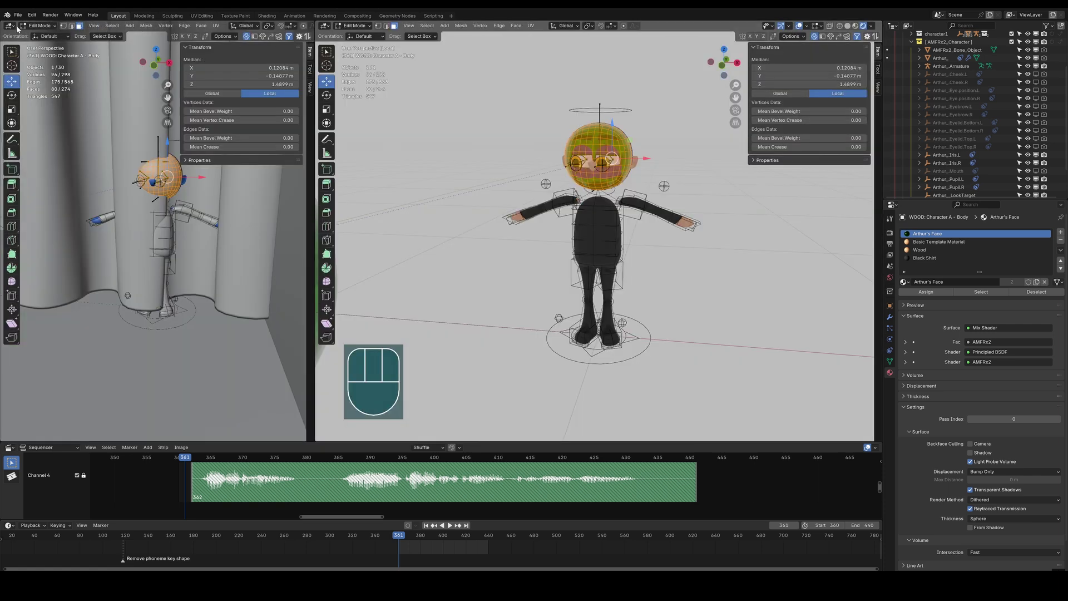
left_click_drag(10, 26, 31, 101)
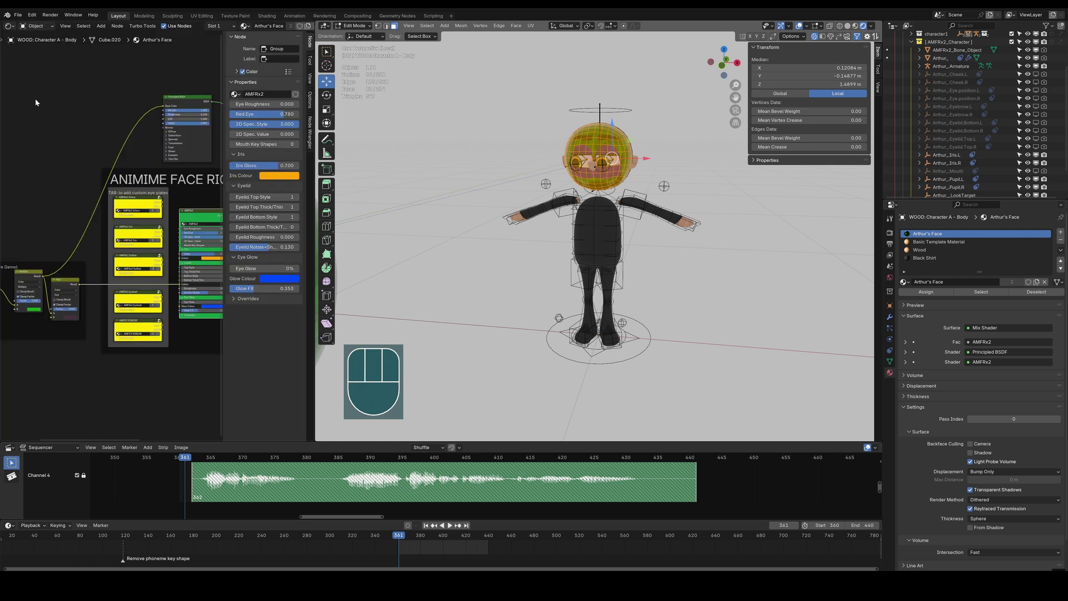
key("n")
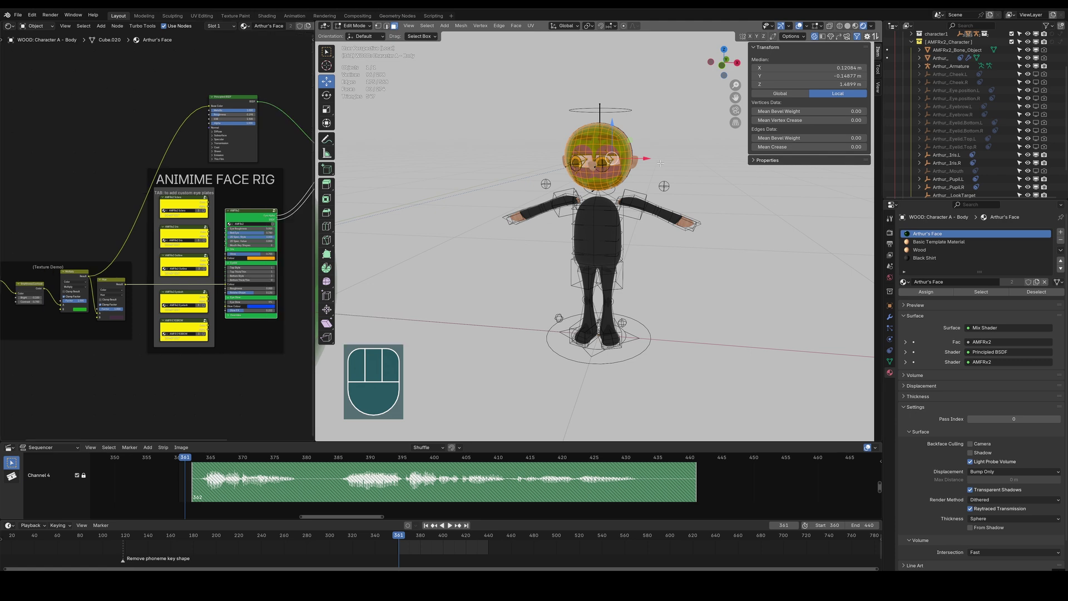
Copy all Basic Template Material shader nodes except the Material Output and paste them into the Arthur's Face material.
left_click(938, 241)
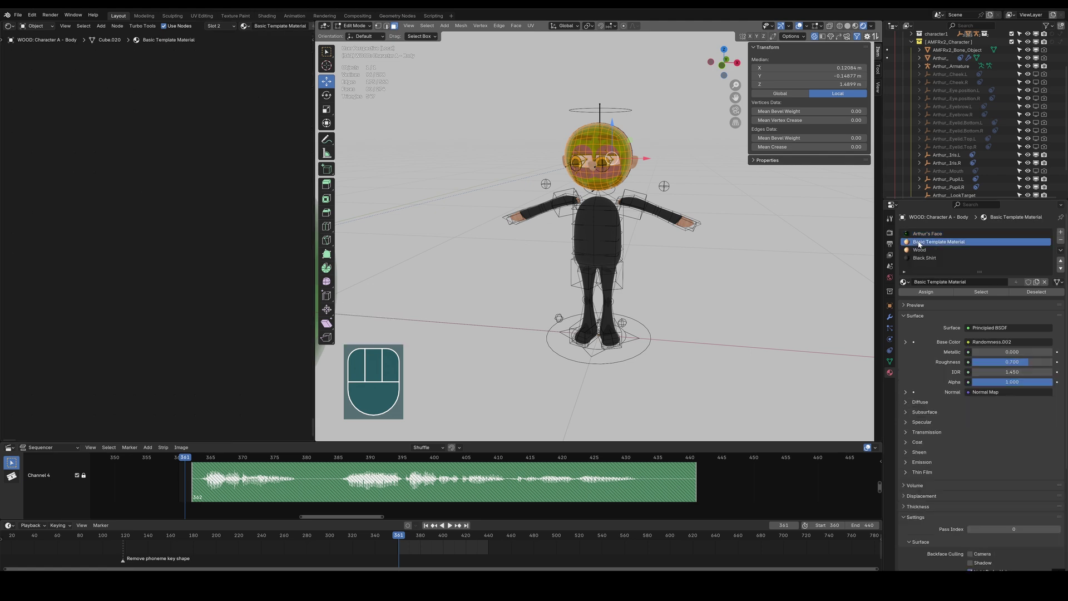
key("Home")
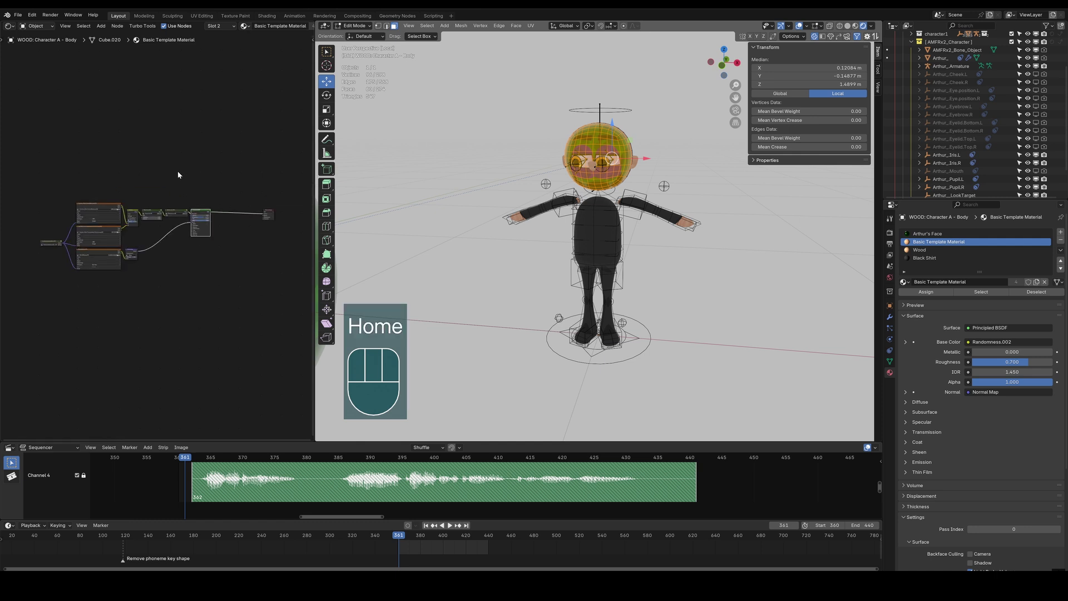
left_click(36, 167)
left_click_drag(24, 162, 230, 285)
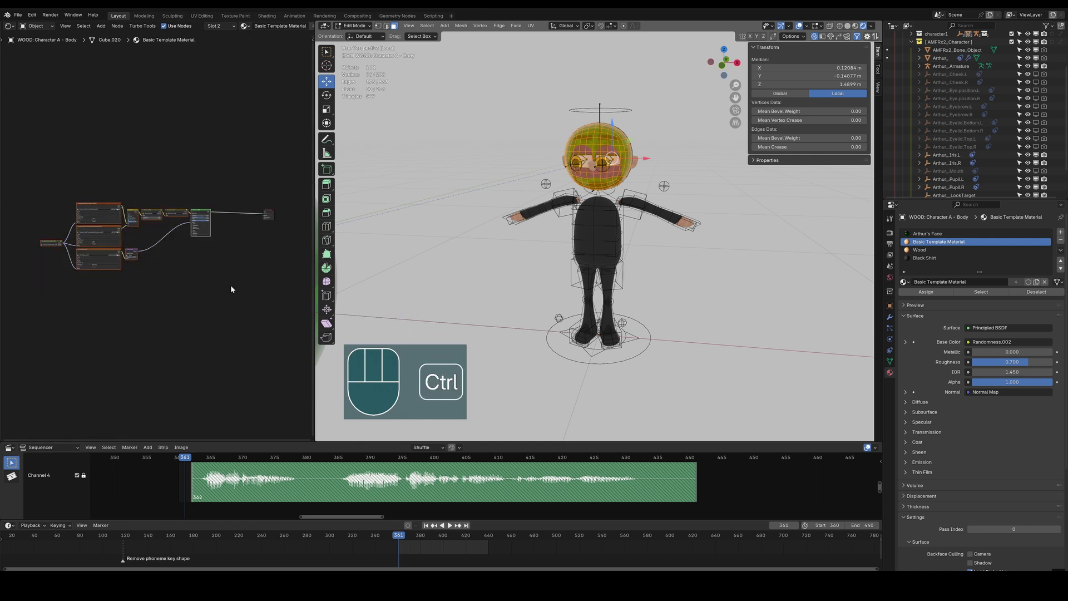
key("ctrl+c")
left_click(927, 233)
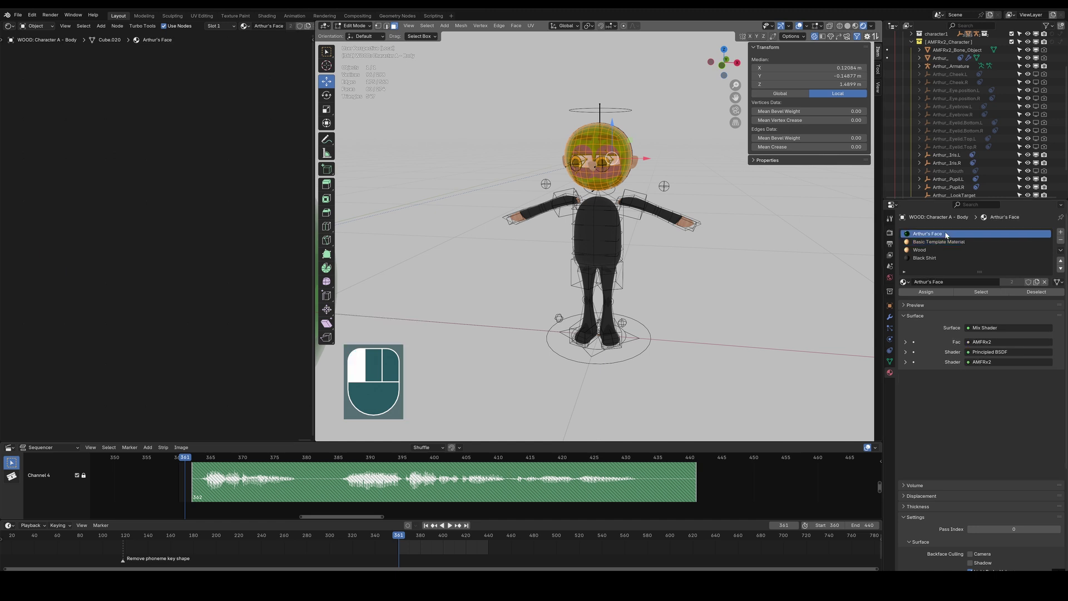
key("Home")
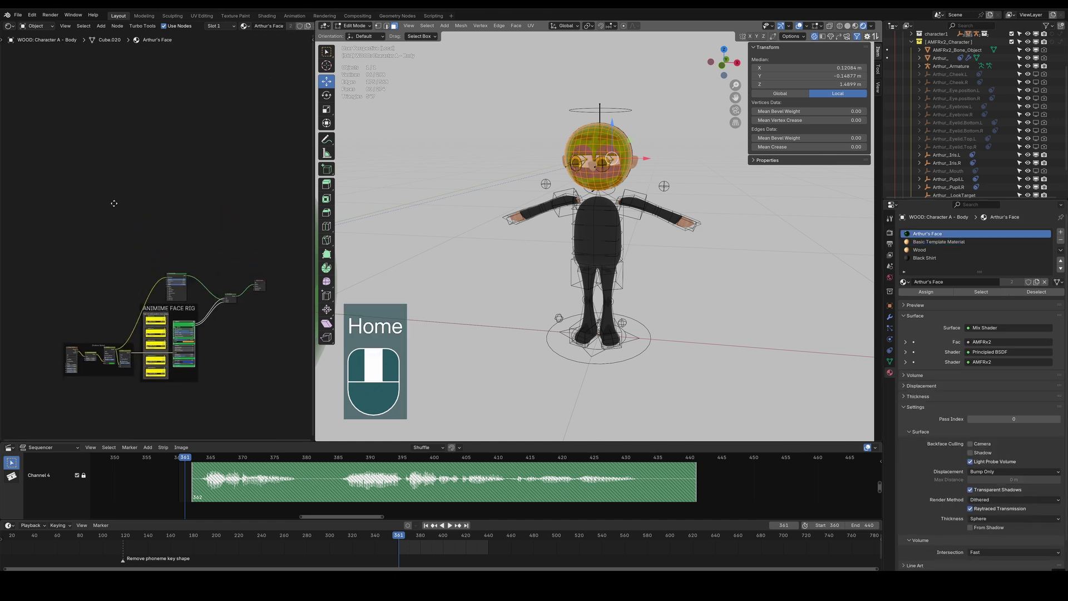
key("ctrl+v")
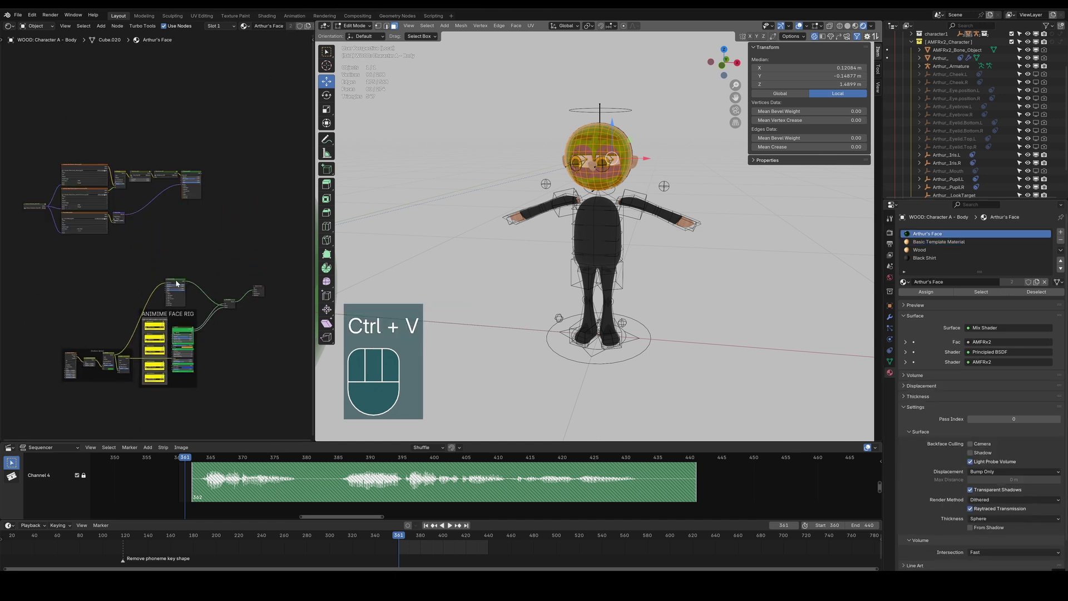
Link the pasted Principled BSDF to the Mix Shader's first shader input and delete the old Principled BSDF and its texture demo nodes.
scroll(201, 172, "up", 5)
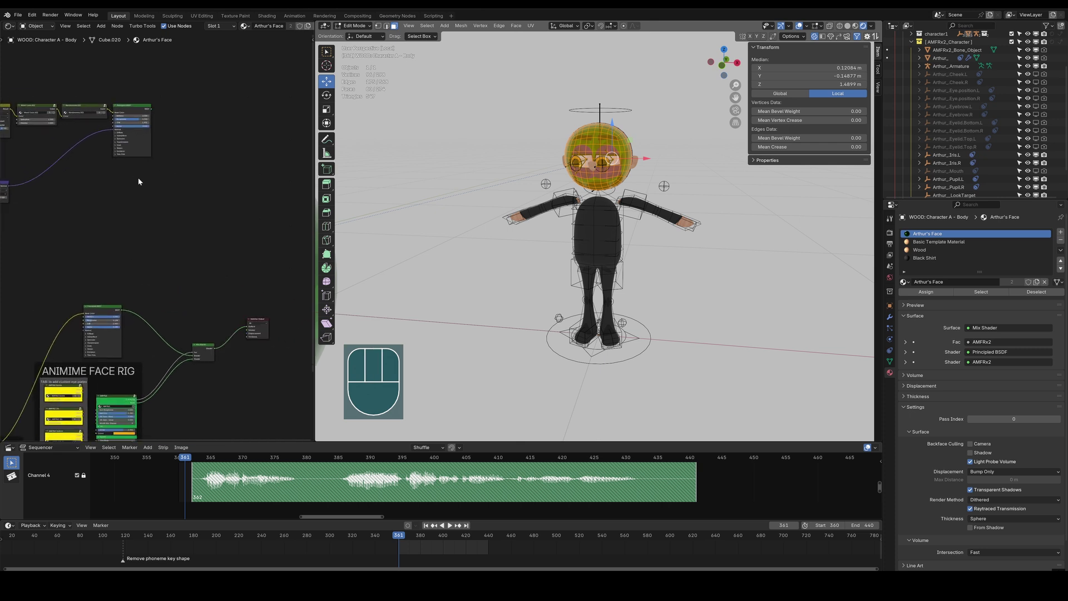
left_click_drag(148, 62, 200, 401)
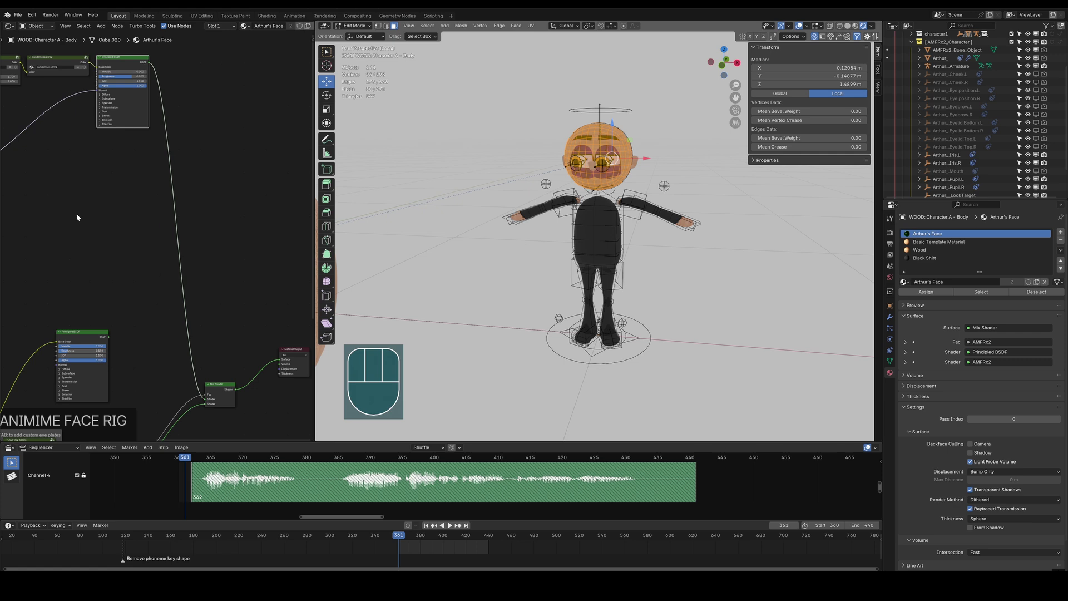
scroll(77, 217, "down", 4)
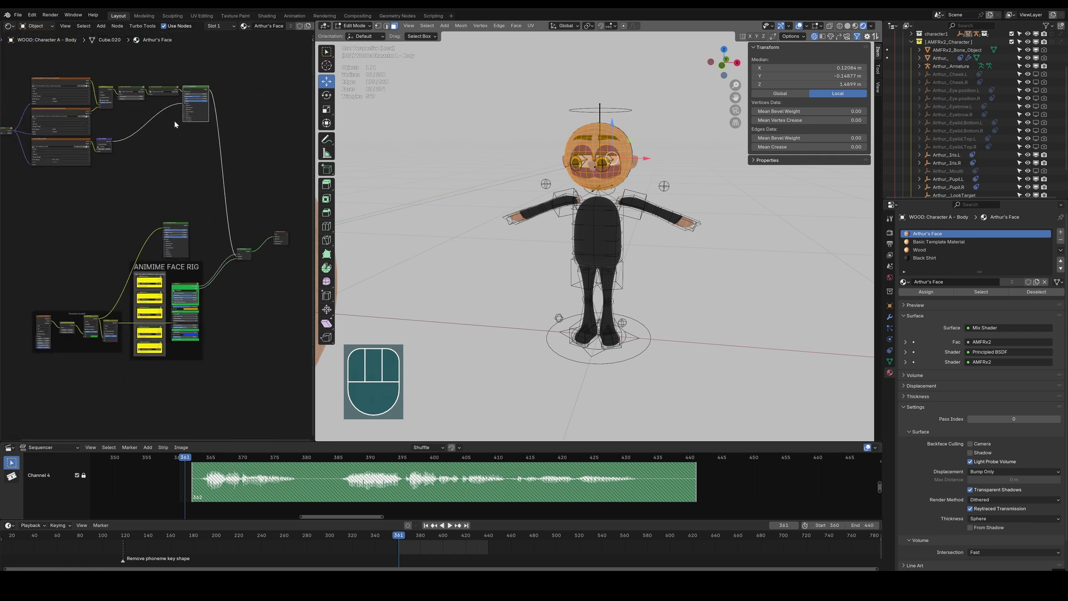
left_click_drag(163, 222, 86, 252)
left_click_drag(21, 242, 125, 377)
key("Delete")
Hide the viewport overlays, and set Red Eye to 0 and the eyelid Roughness to 1 in the AMFRx2 node.
scroll(146, 340, "up", 10)
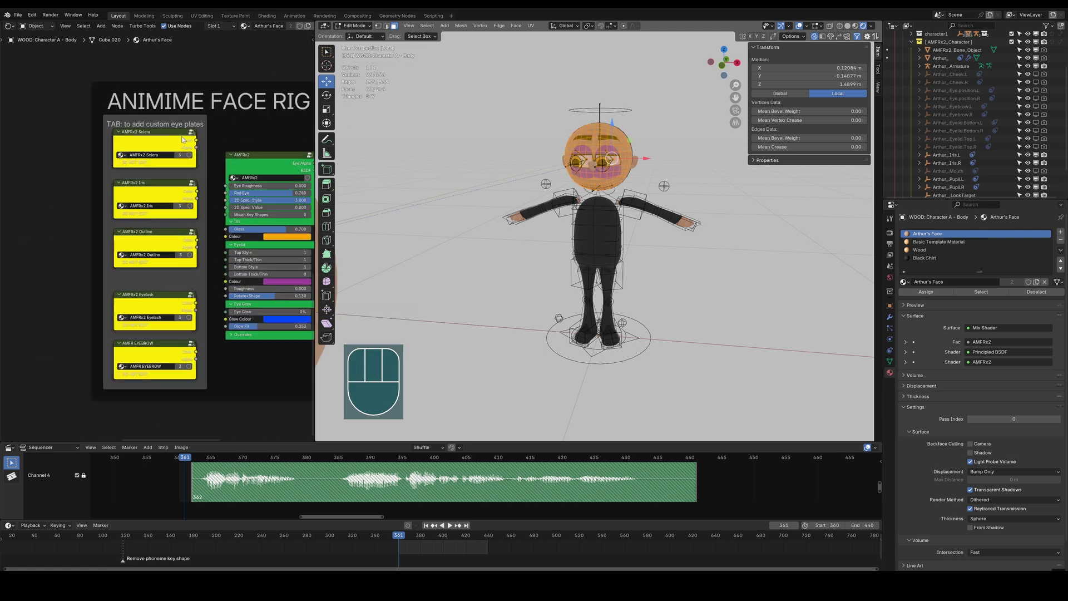
middle_click_drag(242, 133, 137, 140)
scroll(136, 139, "up", 3)
left_click_drag(181, 186, 140, 187)
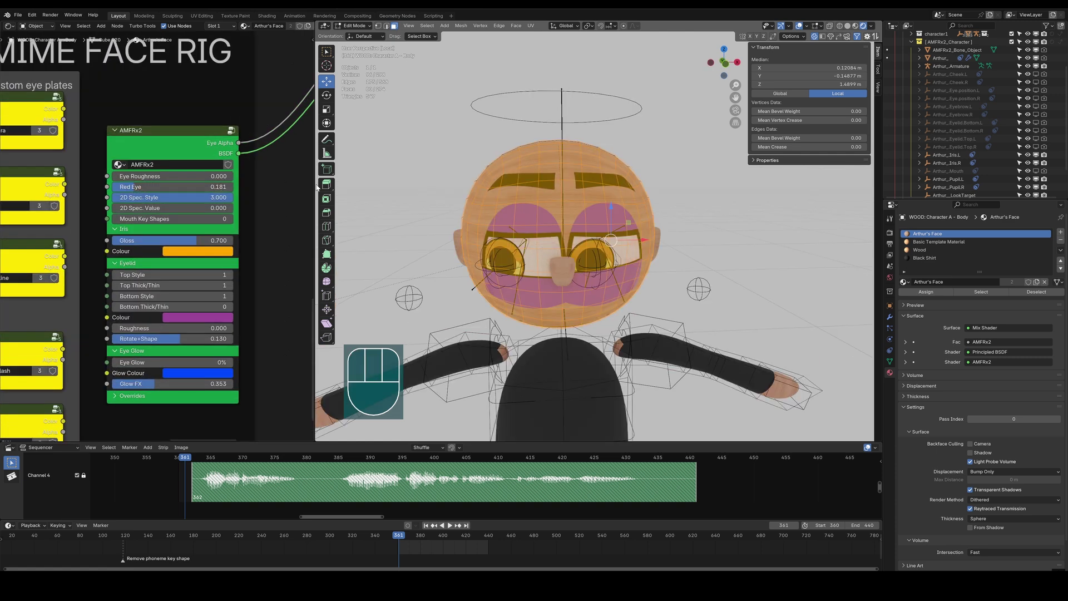
left_click(798, 25)
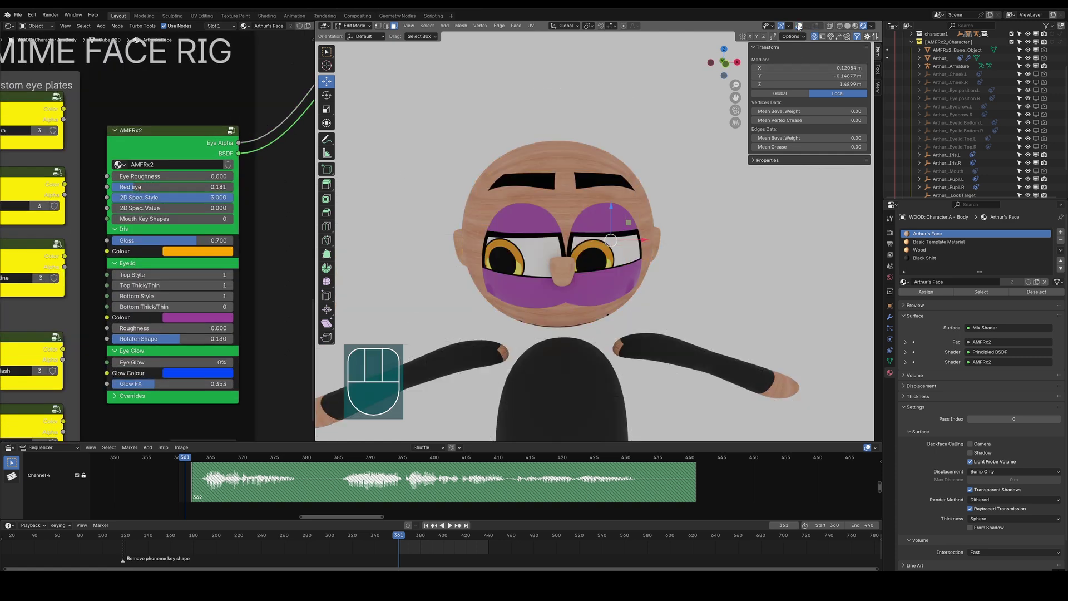
left_click_drag(135, 187, 112, 187)
middle_click_drag(580, 263, 604, 288)
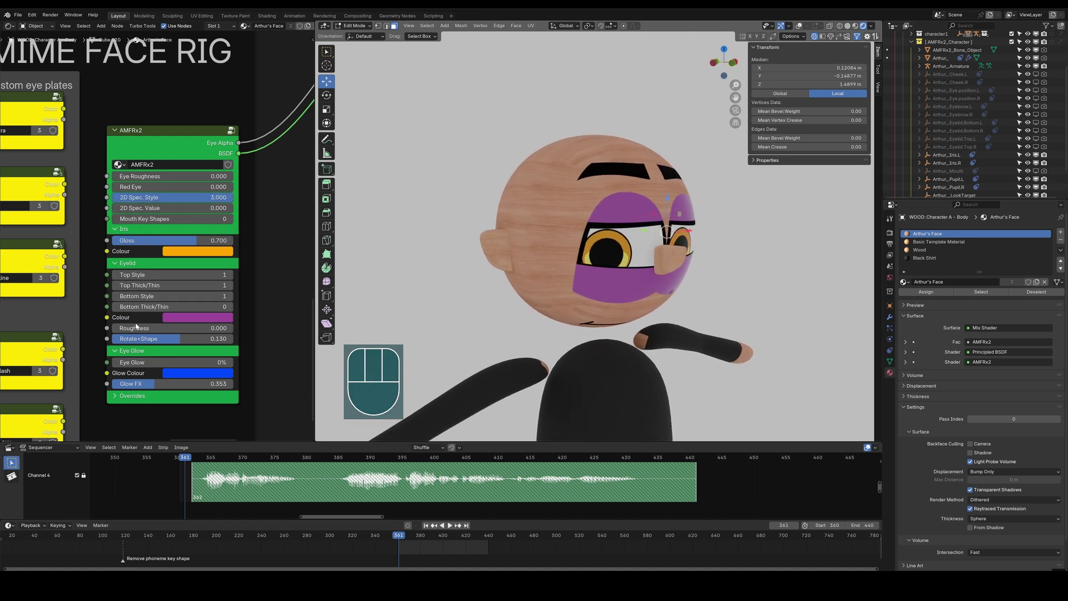
left_click_drag(139, 327, 233, 327)
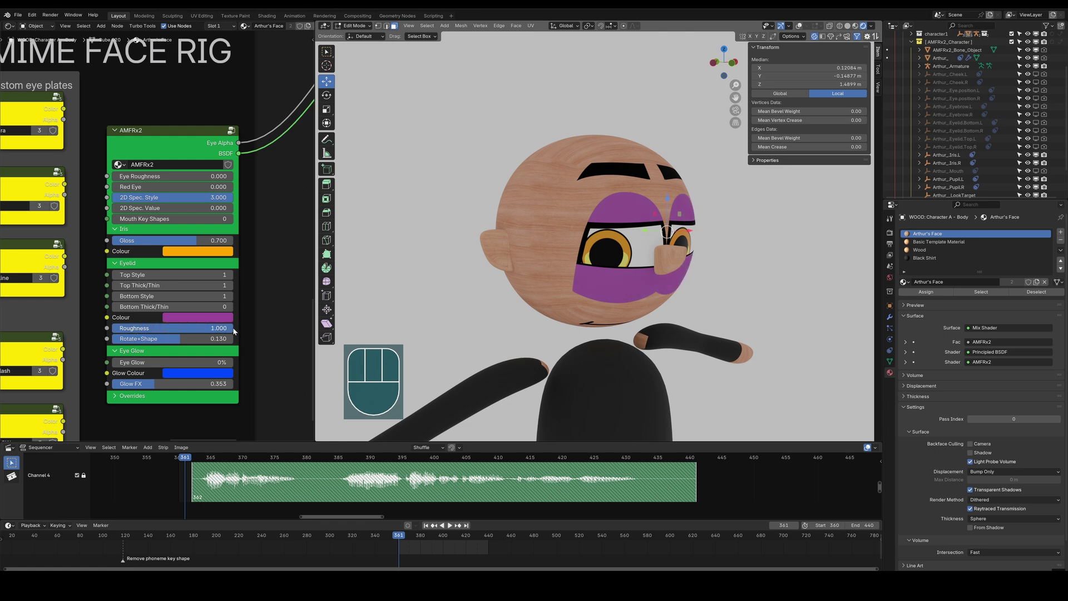
Try a magenta iris colour in the AMFRx2 node.
left_click(188, 251)
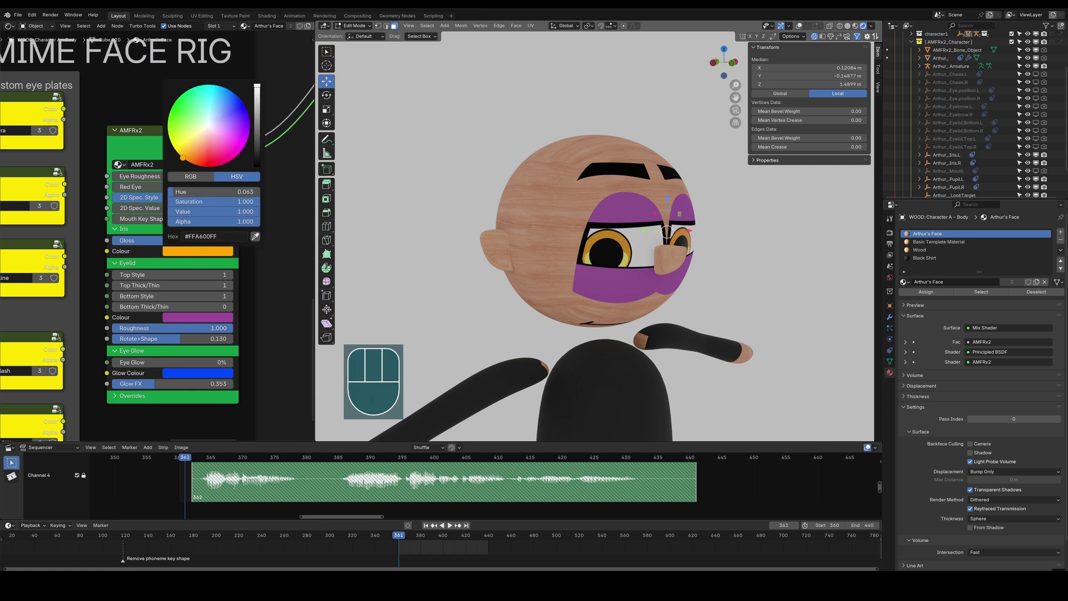
left_click_drag(203, 120, 213, 100)
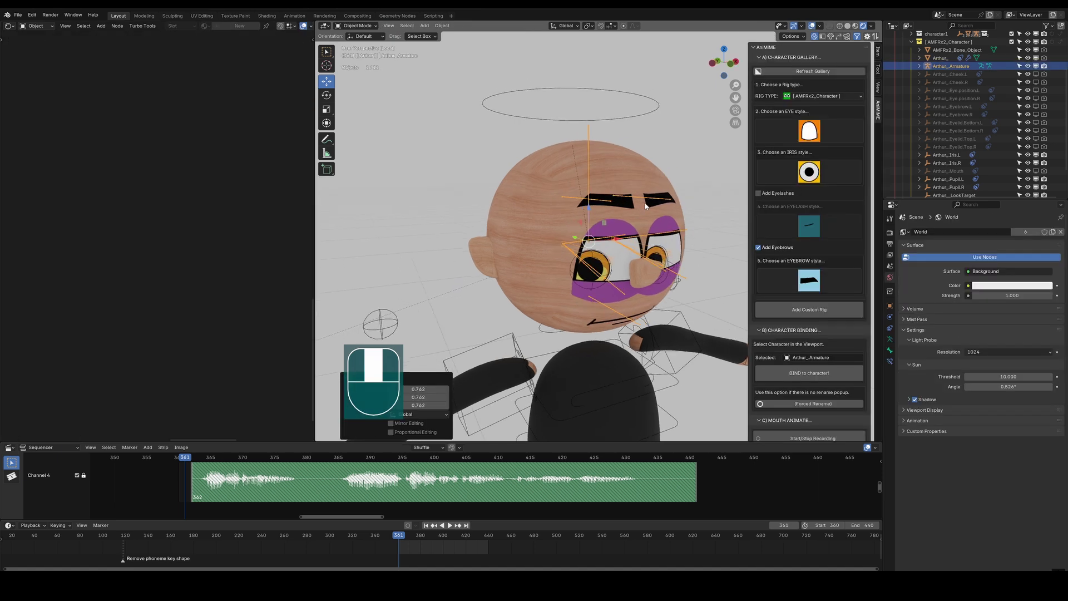
middle_click_drag(645, 206, 624, 197)
Advance the scene to frame 362 and leave local view to show both characters at the table.
scroll(623, 195, "down", 5)
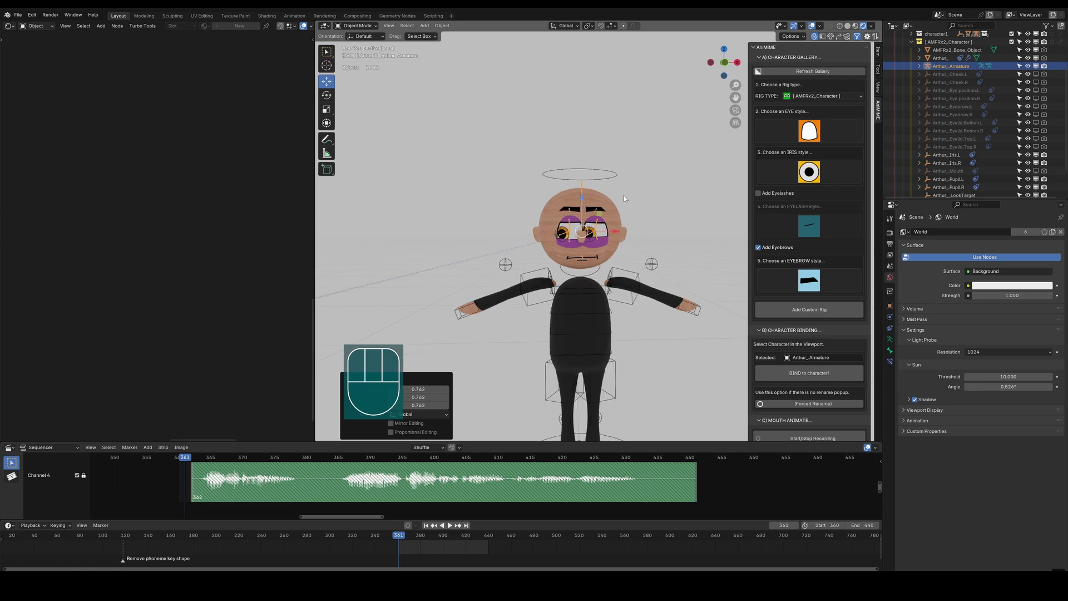
left_click(797, 525)
key("KP_Decimal")
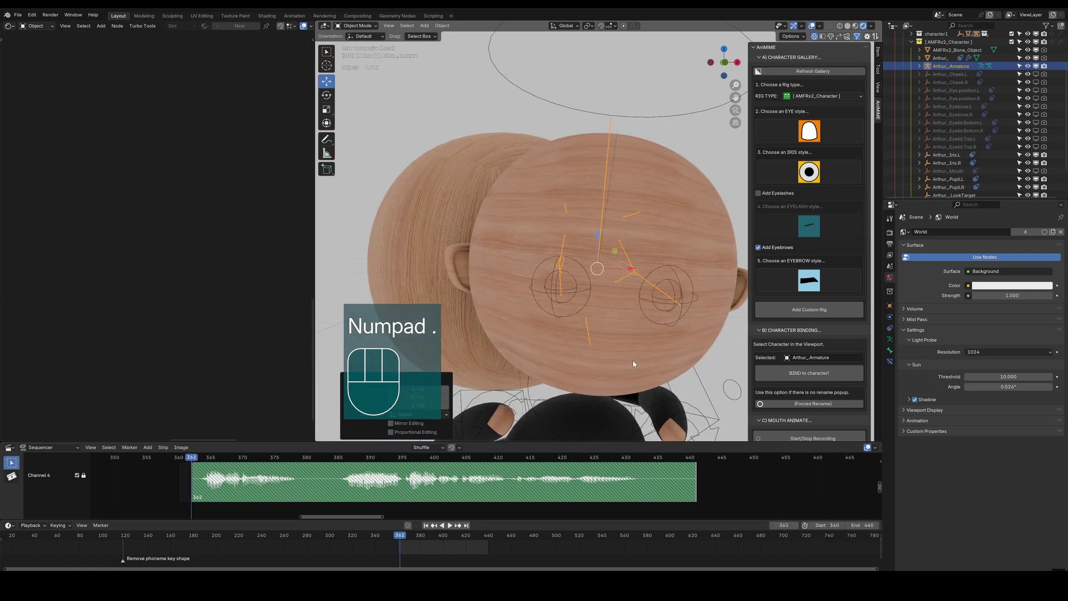
scroll(633, 322, "down", 5)
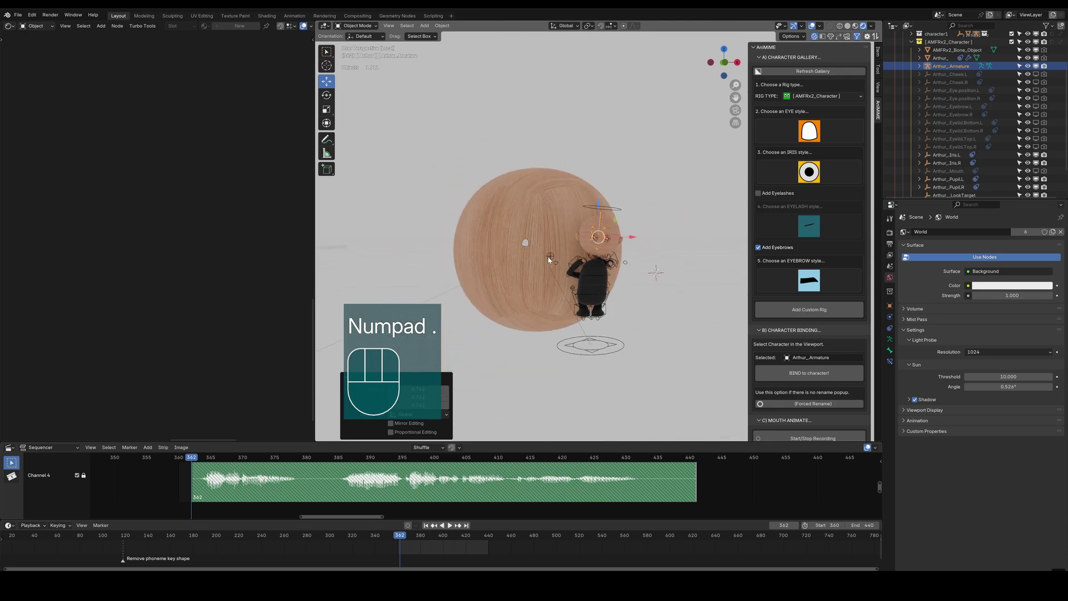
key("KP_Divide")
scroll(524, 211, "down", 5)
middle_click_drag(523, 211, 578, 239)
scroll(523, 278, "up", 4)
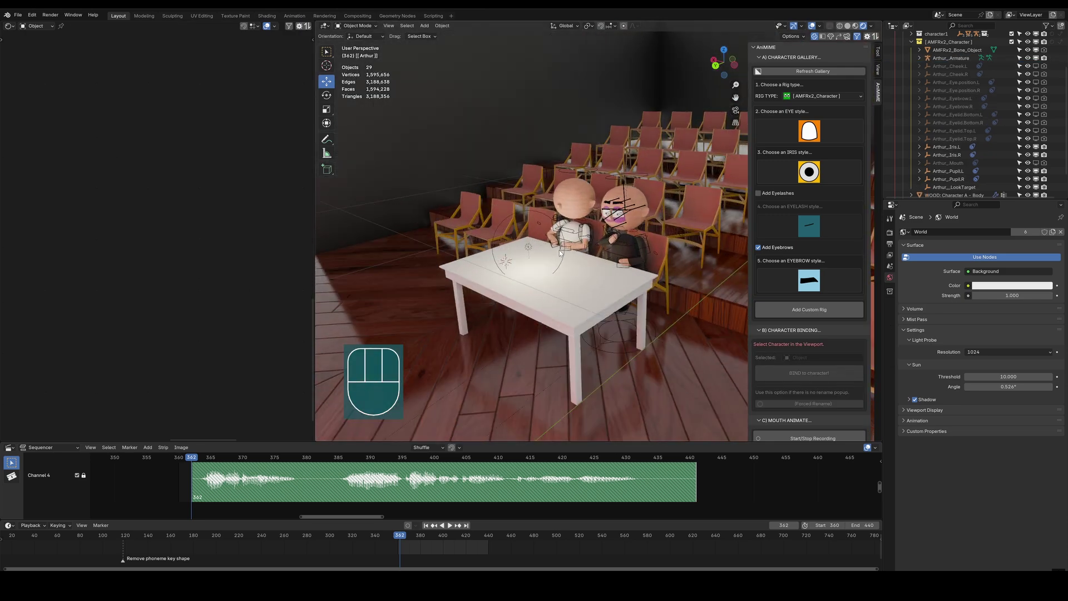
Select the Arthur__LookTarget object and move it forward along Y, away from the table and toward the stage.
left_click(954, 170)
left_click_drag(573, 266, 582, 277)
middle_click_drag(582, 277, 500, 334)
left_click_drag(431, 362, 522, 363)
left_click_drag(551, 341, 598, 342)
middle_click_drag(603, 340, 479, 290)
scroll(639, 296, "down", 3)
key("KP_Decimal")
left_click_drag(580, 228, 445, 192)
scroll(552, 184, "down", 3)
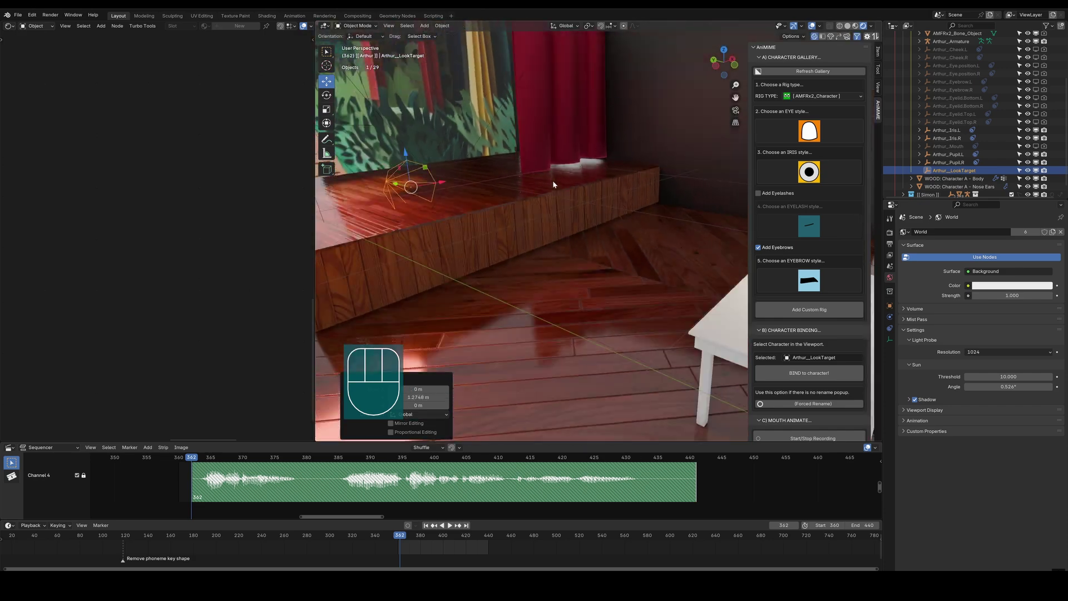
Shift Arthur__LookTarget sideways along X to adjust the character's gaze.
middle_click_drag(552, 184, 557, 209)
left_click_drag(443, 133, 449, 167)
middle_click_drag(508, 222, 614, 209)
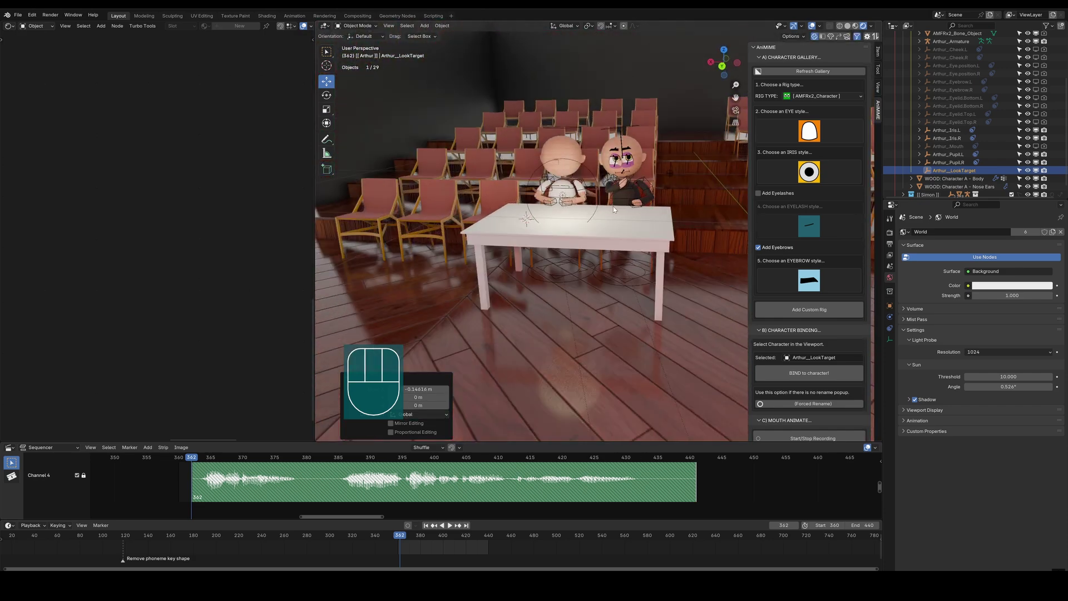
Frame the face rig armature in the viewport and select the black-shirted character's body mesh.
left_click(621, 146)
key("KP_Decimal")
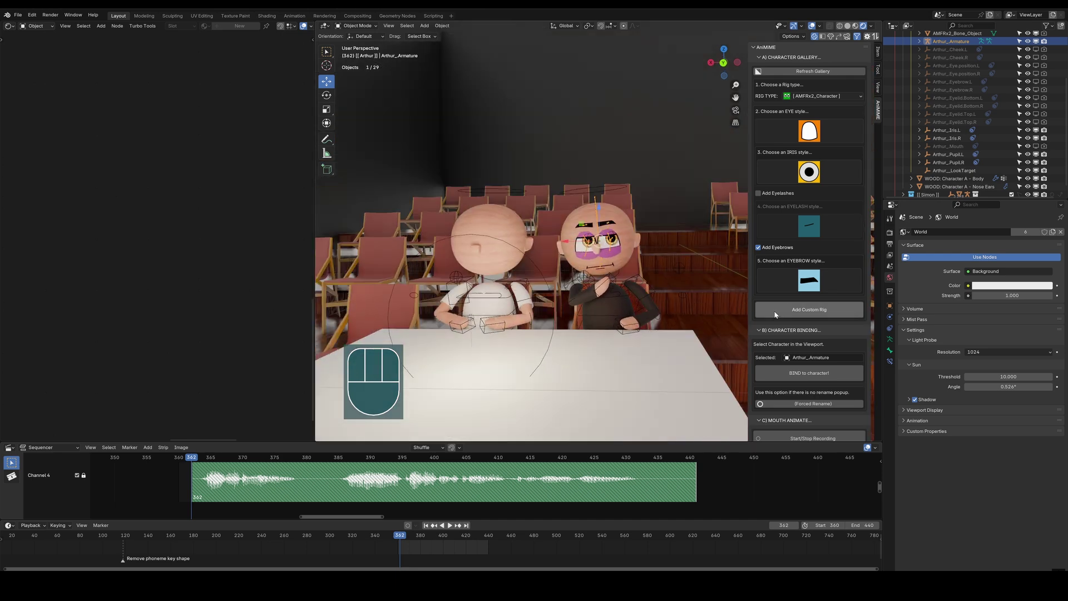
scroll(775, 315, "down", 1)
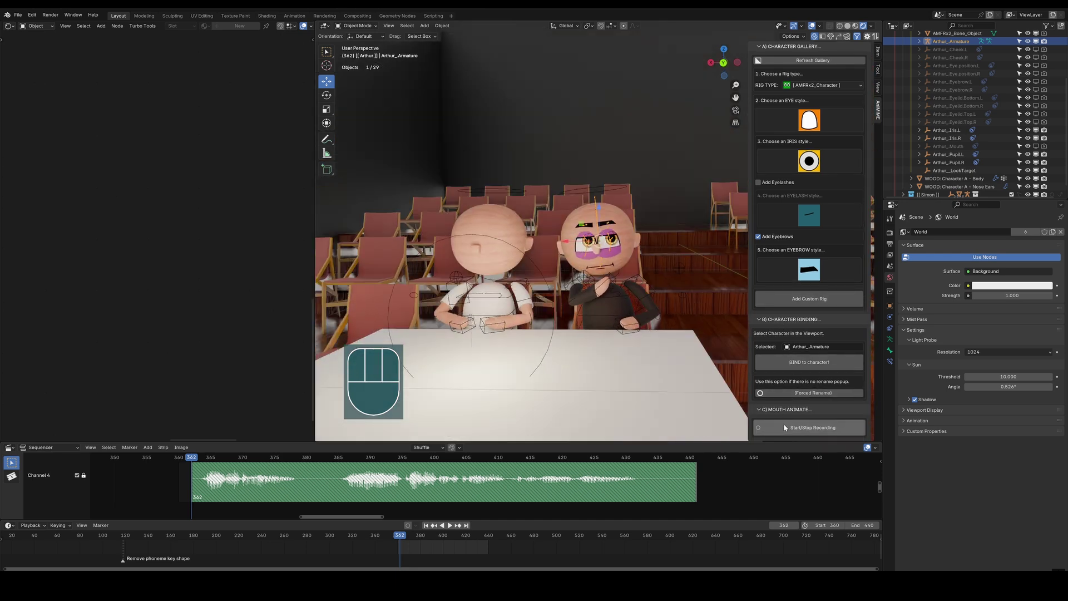
left_click(610, 248)
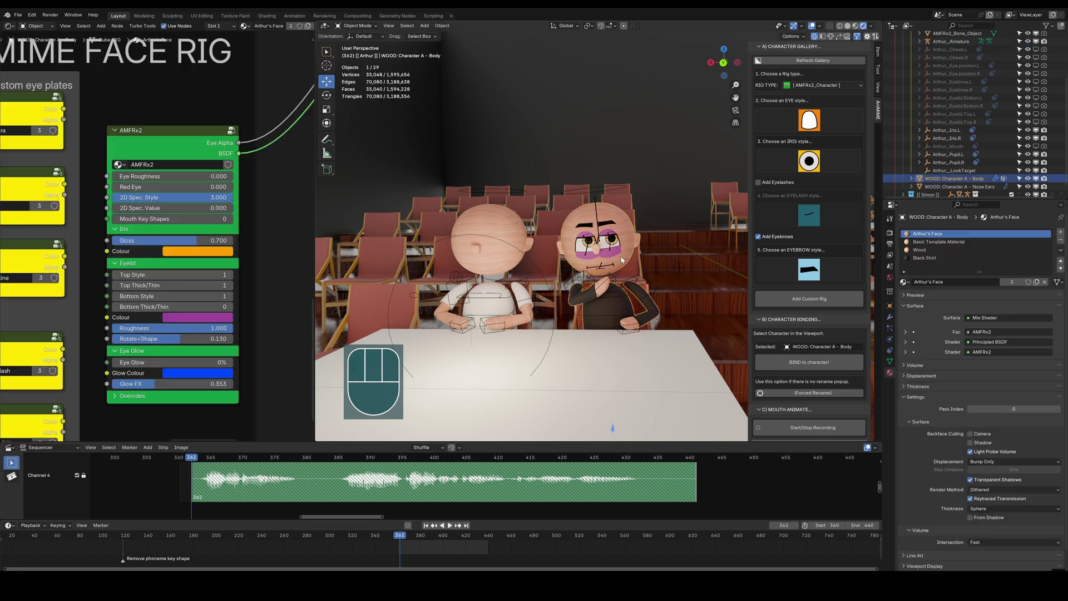
Collapse the AniMIME Character Gallery and Character Binding sections and start the mouth animation recording.
left_click(759, 48)
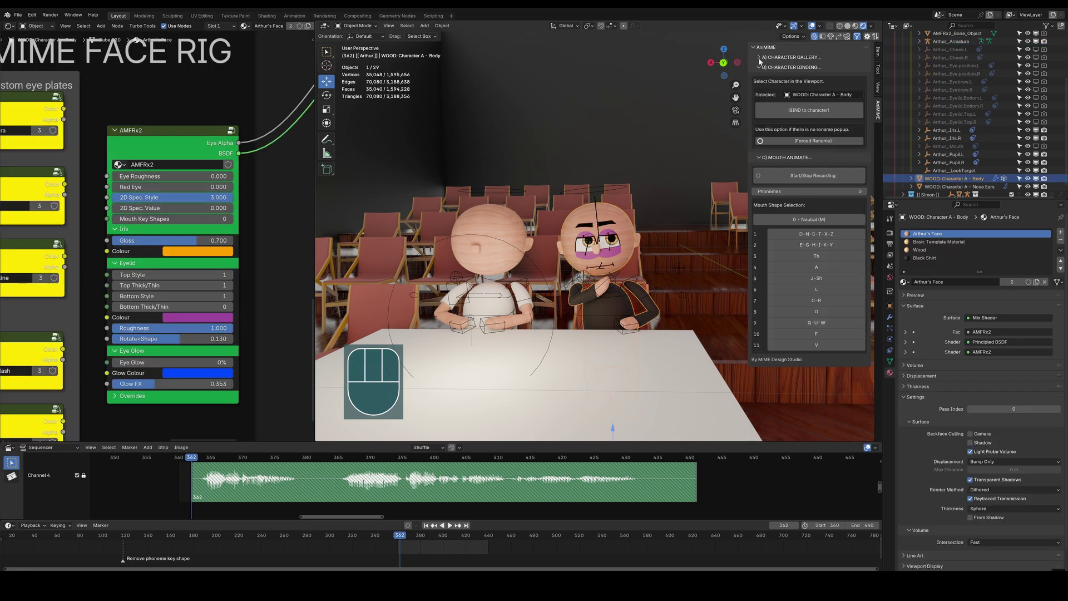
left_click(758, 68)
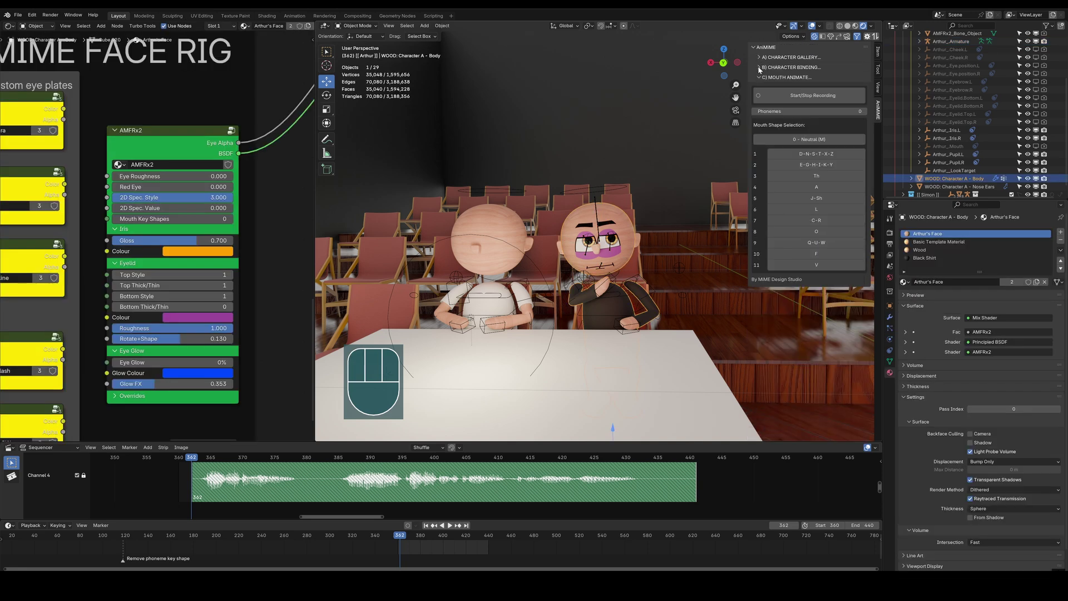
left_click(780, 92)
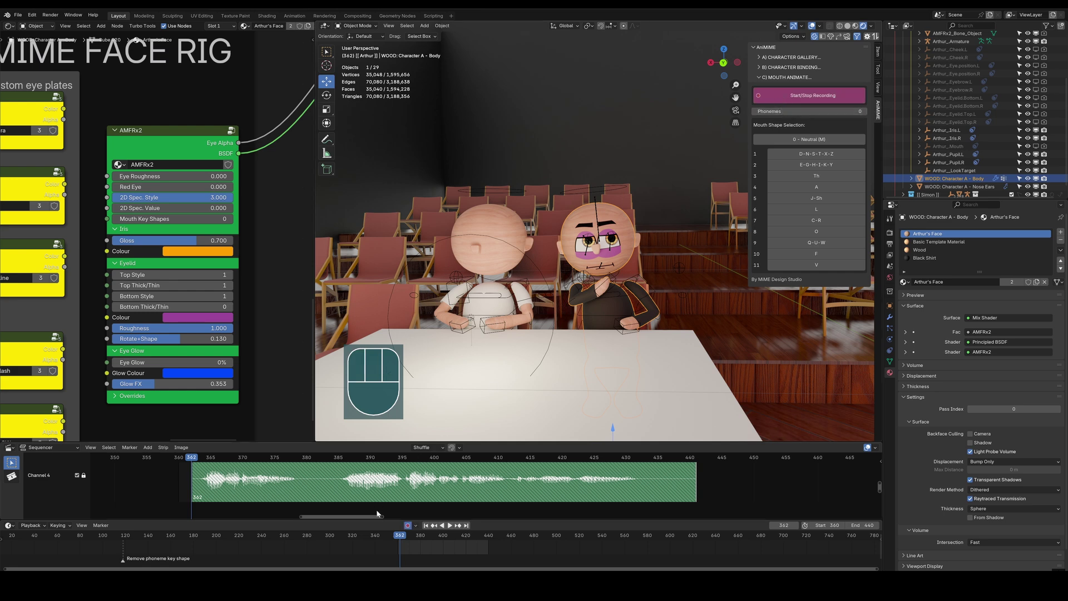
Preview the voice clip, return to frame 362, and record the Neutral mouth shape there.
left_click(198, 457)
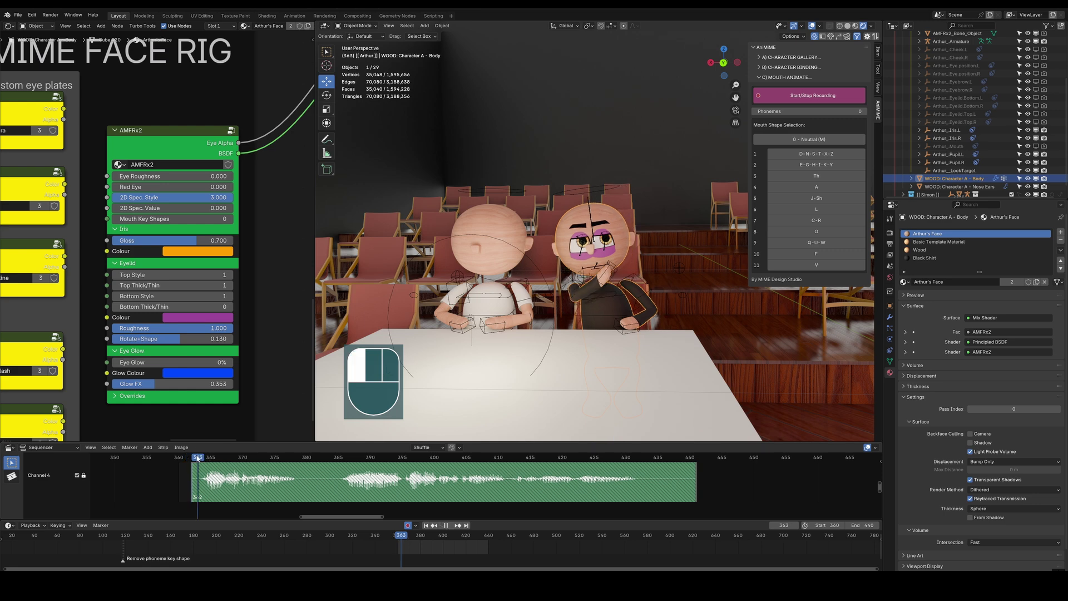
key("space")
left_click_drag(295, 465, 192, 472)
key("space")
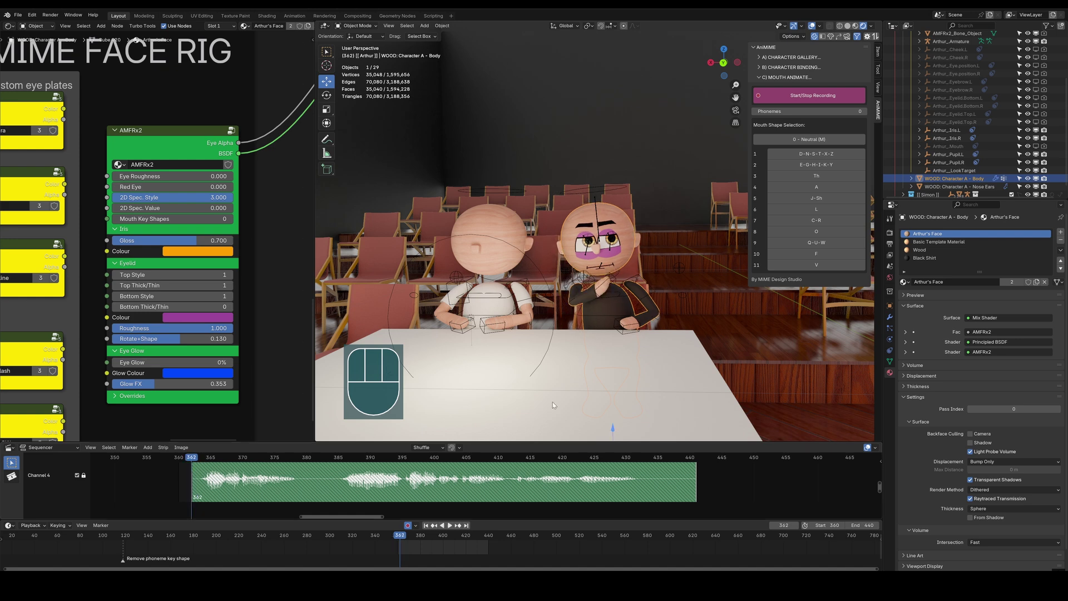
left_click(802, 137)
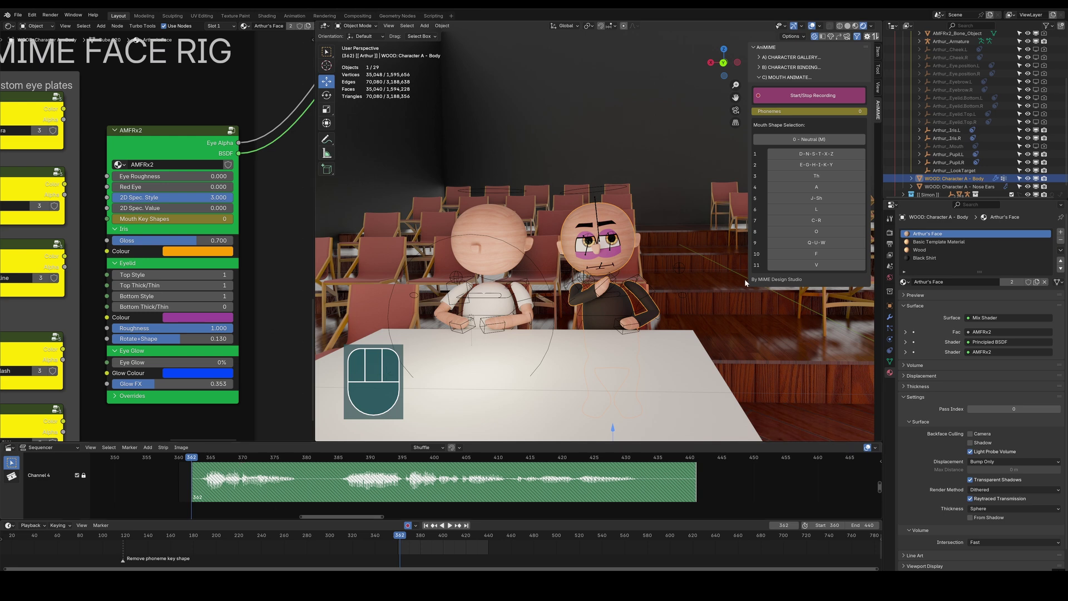
middle_click_drag(475, 539, 477, 521)
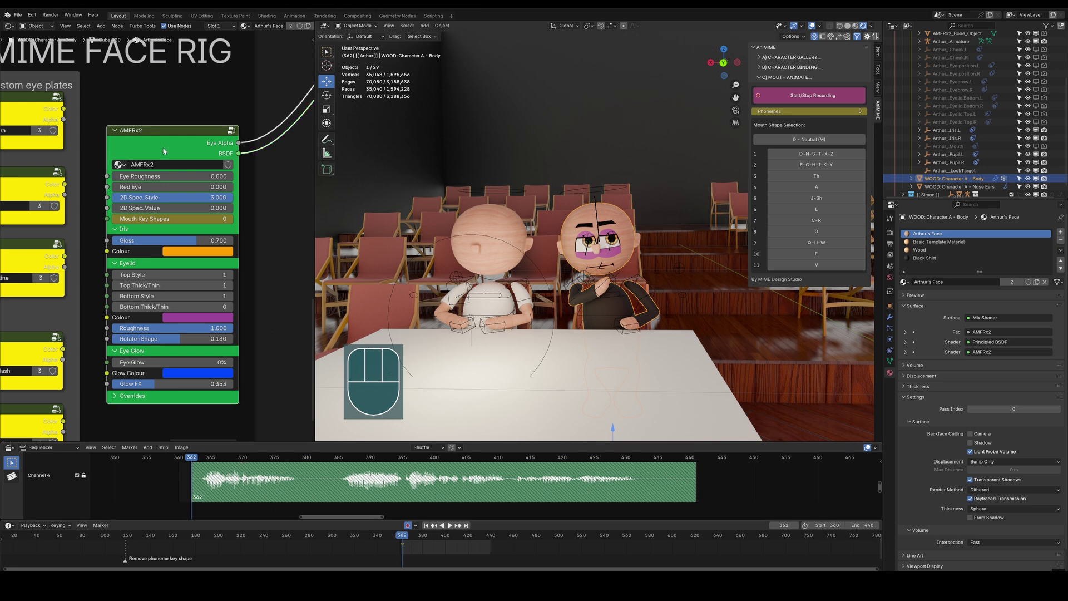
Record D-N-S-T-X-Z, Th, A, E-G-H-I-K-Y and Neutral mouth shapes at successive frames to match the voice clip up to frame 388.
left_click_drag(192, 459, 358, 465)
left_click(806, 154)
left_click(820, 176)
left_click(817, 155)
left_click(822, 188)
left_click(829, 139)
left_click(816, 155)
left_click(816, 139)
left_click(801, 166)
key("Left")
left_click(805, 139)
key("Right")
key("Home")
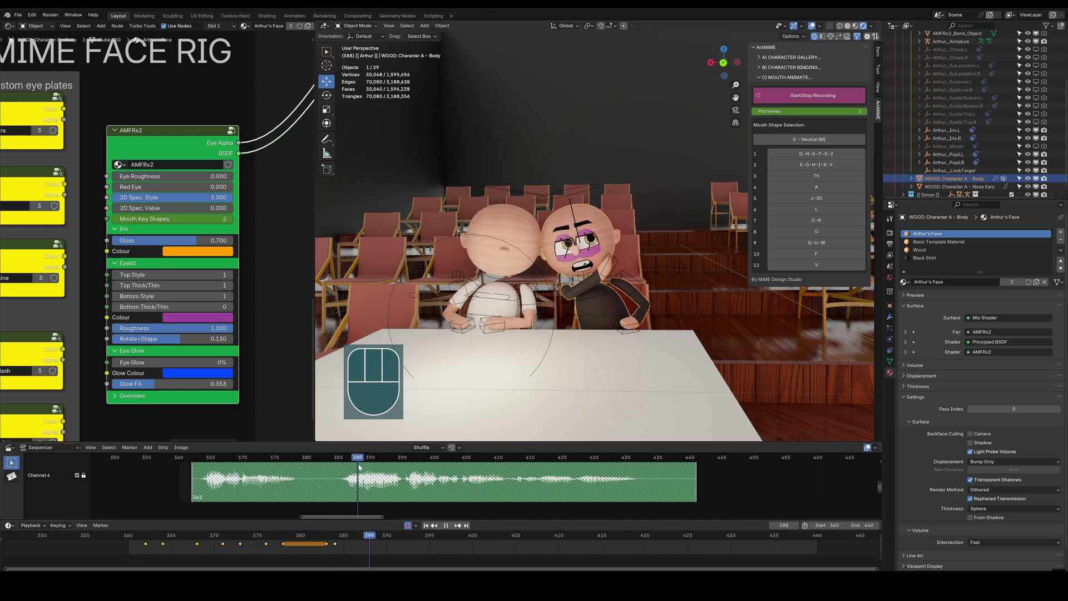
Record a D-N-S-T-X-Z mouth shape at frame 388 and another Neutral one, and play back the lip sync for review.
left_click(807, 151)
left_click_drag(357, 461, 313, 476)
key("Left")
left_click(807, 140)
key("space")
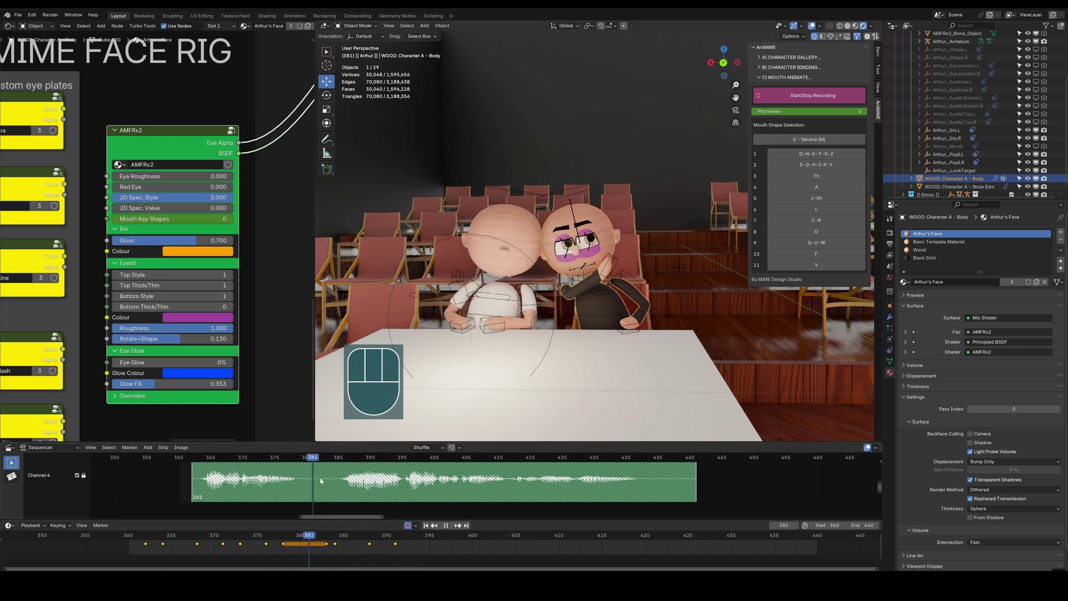
left_click(242, 487)
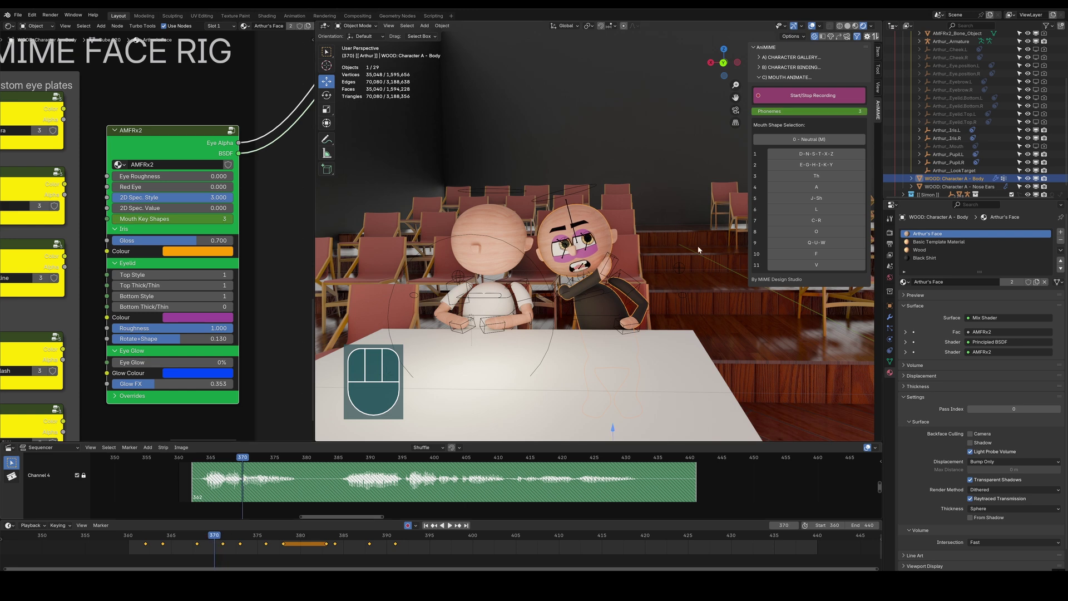
Record a Q-U-W mouth shape at frame 386, further shapes including another Q-U-W, and an E-G-H-I-K-Y shape at frame 390.
left_click(822, 243)
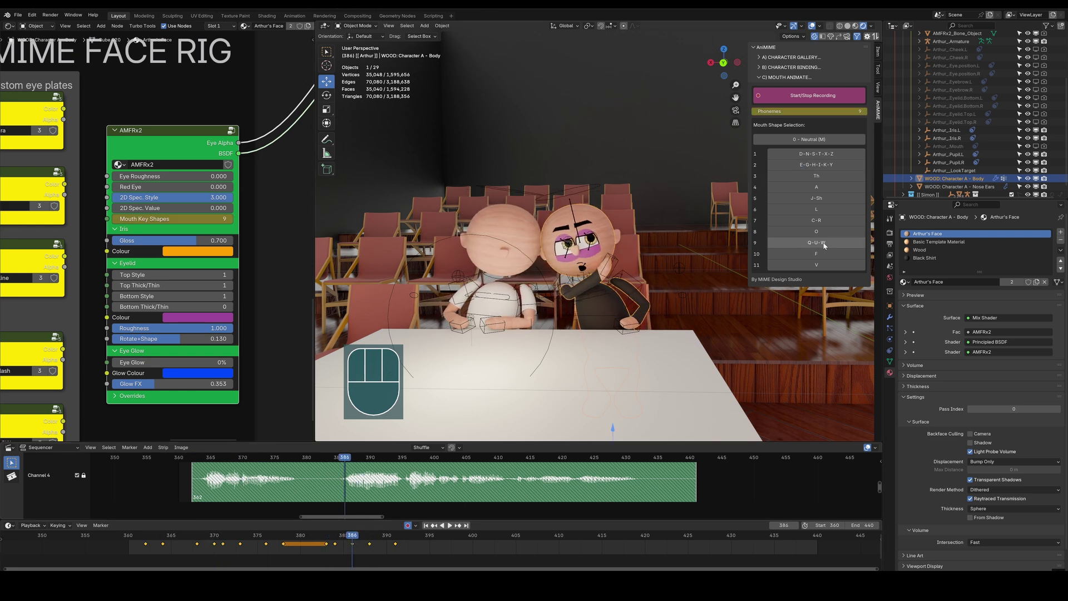
key("4")
key("space")
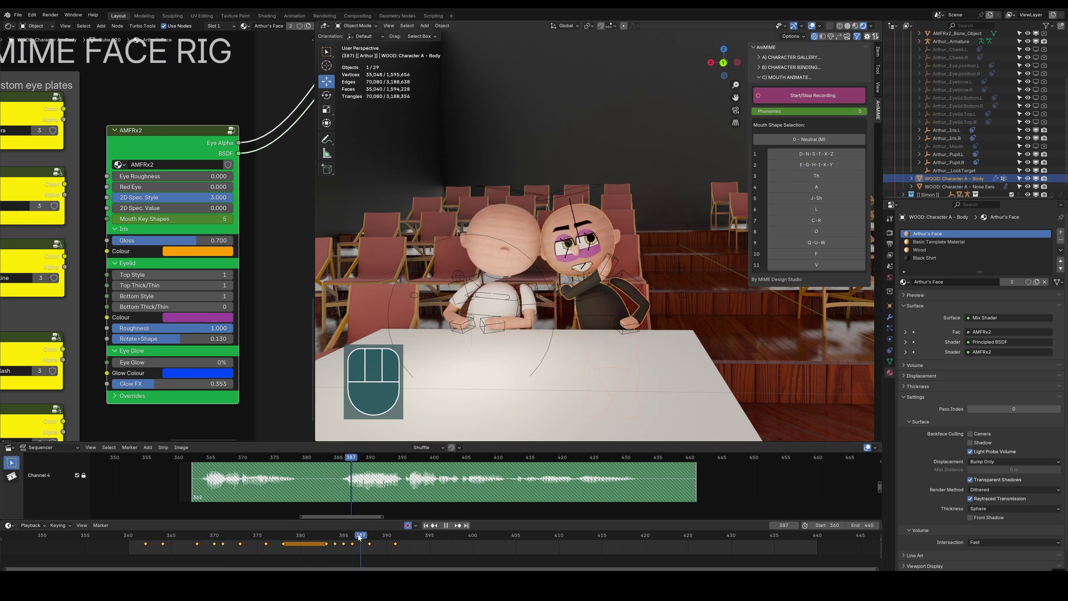
left_click(816, 242)
left_click_drag(370, 536, 376, 534)
key("space")
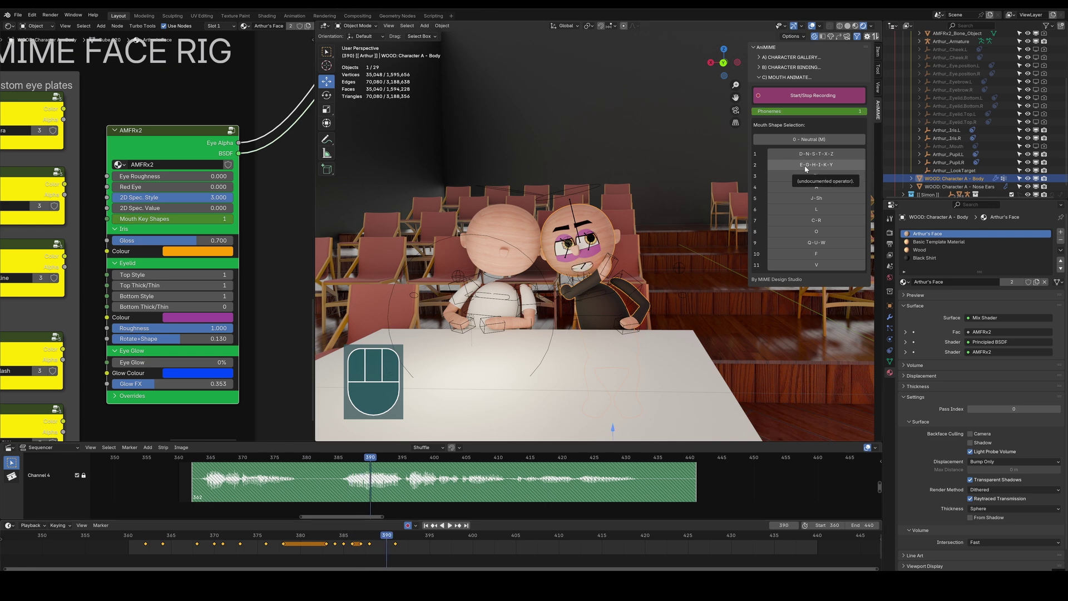
left_click(805, 167)
left_click_drag(372, 545, 378, 536)
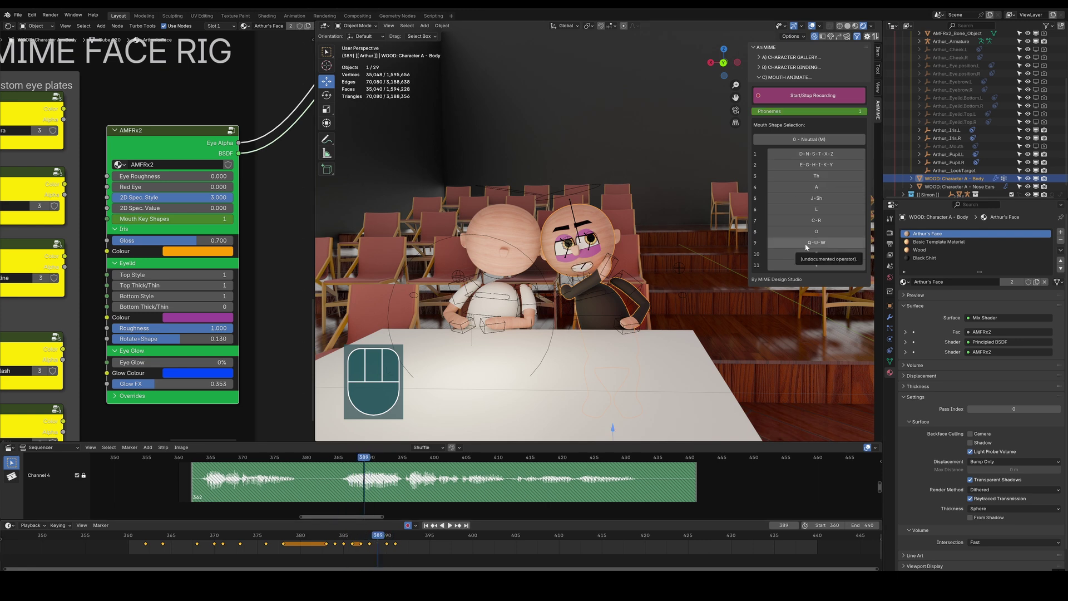
Reposition the group of recorded mouth keyframes around frames 386 to 389 along the timeline.
key("g")
left_click_drag(358, 545, 398, 546)
left_click(352, 547)
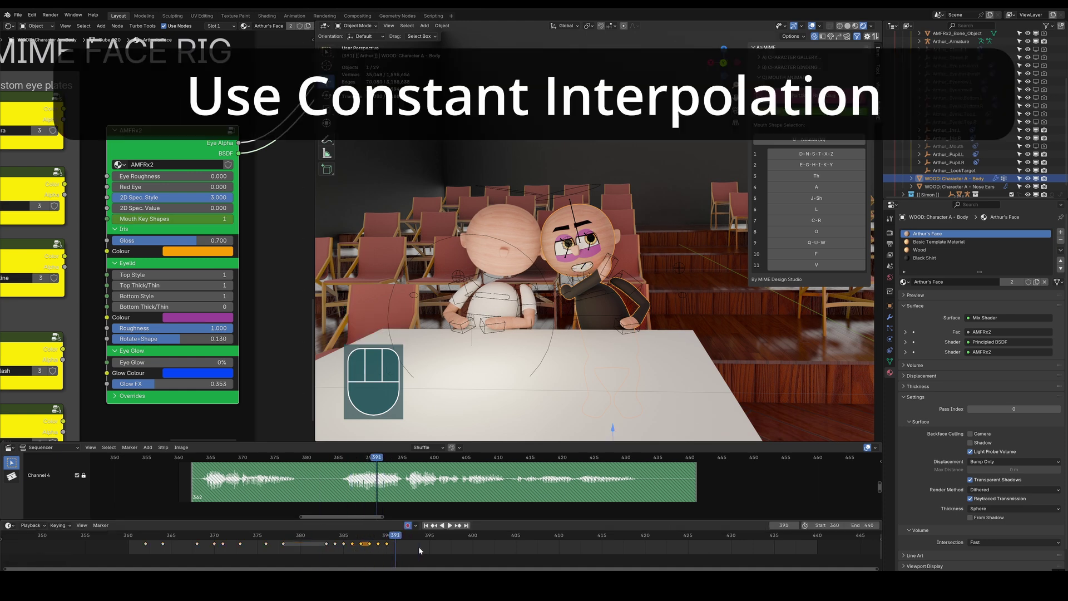
Select all the mouth keyframes and set their interpolation mode to Constant.
right_click(418, 547)
mouse_move(409, 518)
left_click(455, 466)
key("a")
right_click(403, 545)
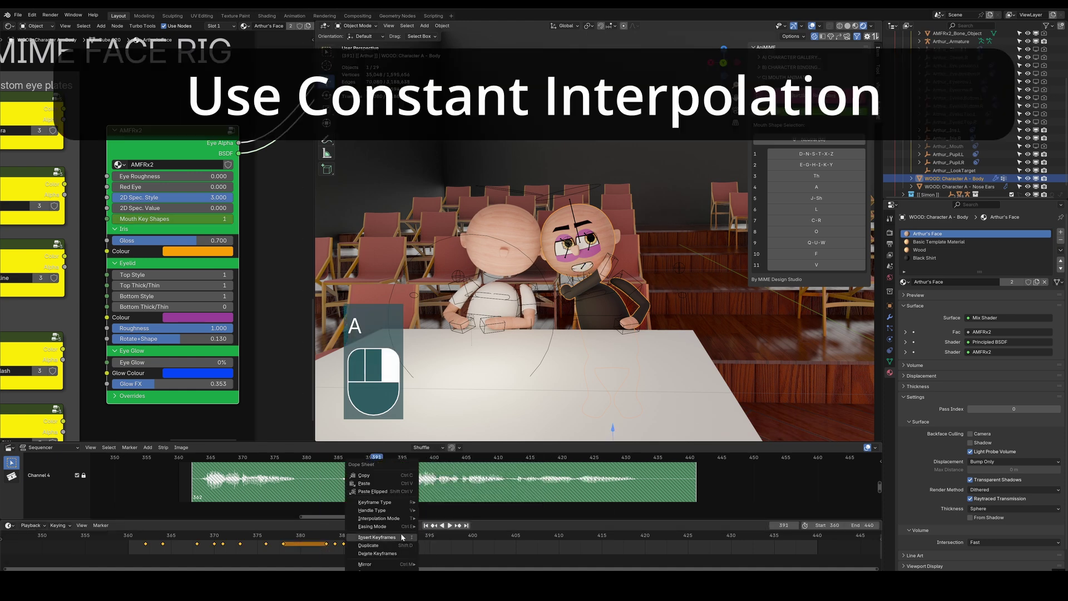
left_click(441, 465)
Play back the voice clip around frame 394 and record further mouth shapes up to frame 401.
left_click_drag(303, 550, 401, 548)
key("space")
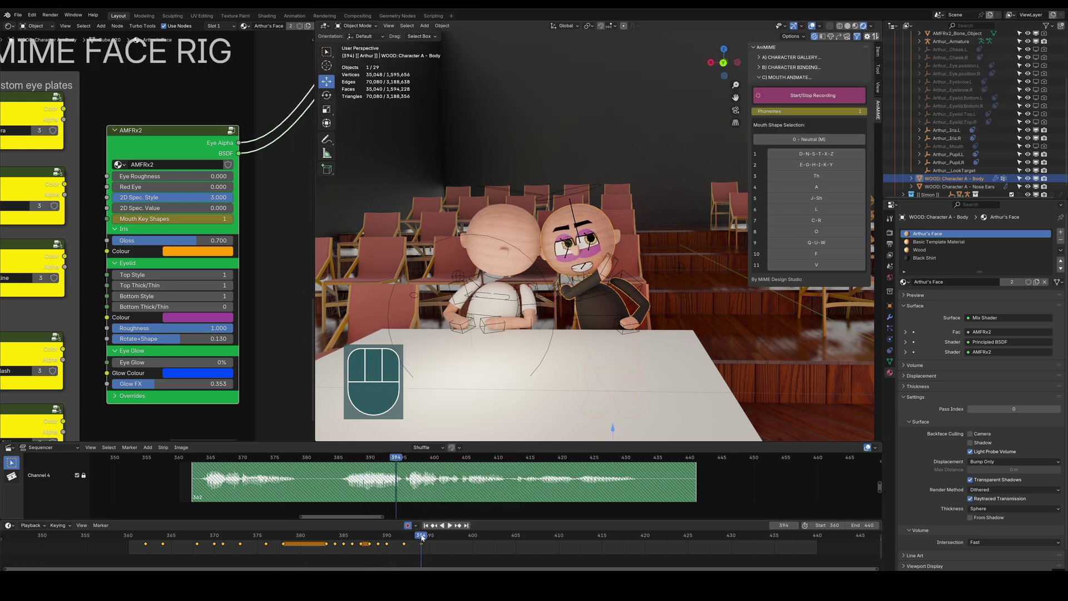
key("Escape")
left_click_drag(414, 543, 406, 543)
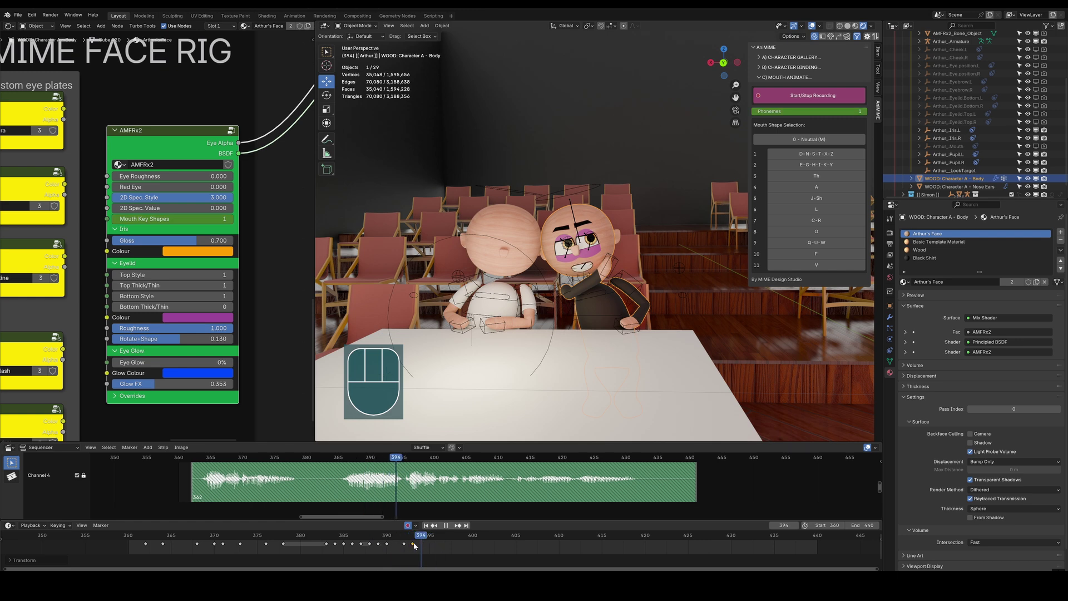
key("space")
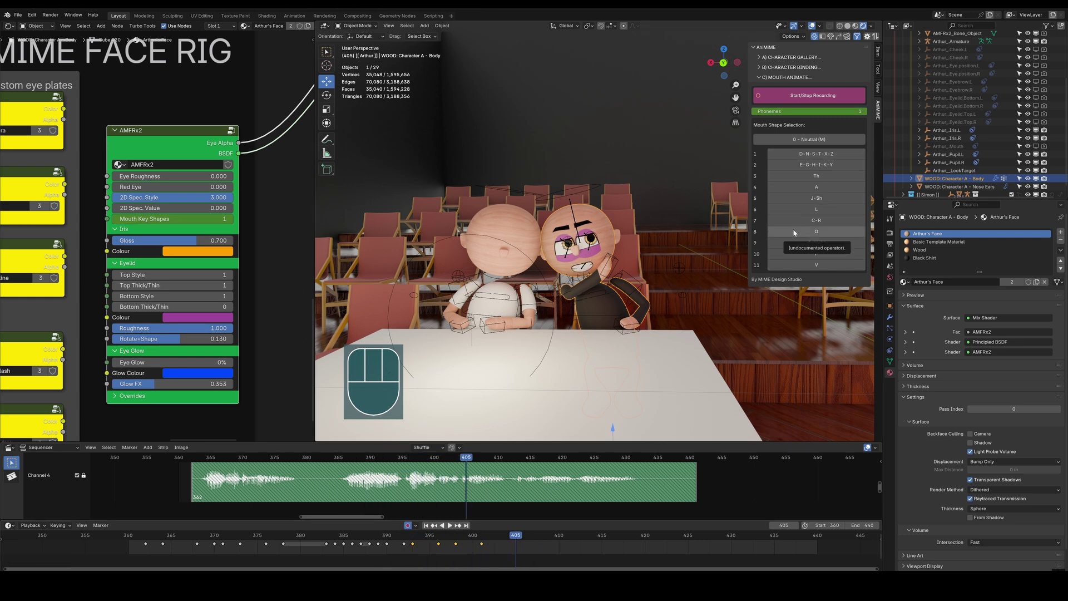
Record an E-G-H-I-K-Y mouth shape at frame 405, then A at frame 408, V, C-R and O shapes up to frame 416.
key("space")
left_click(816, 165)
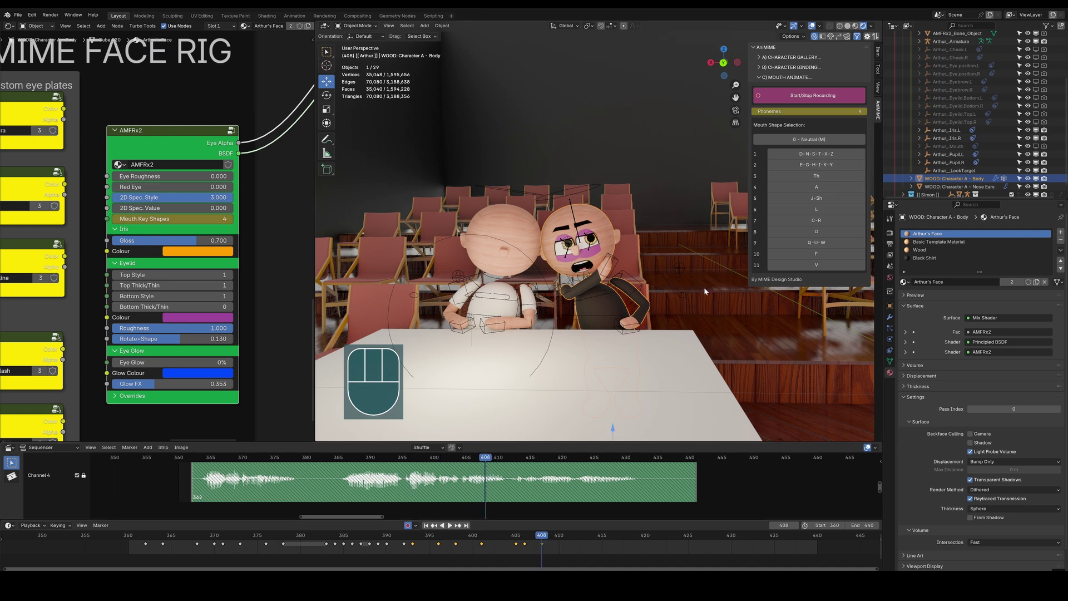
left_click(815, 265)
left_click(816, 221)
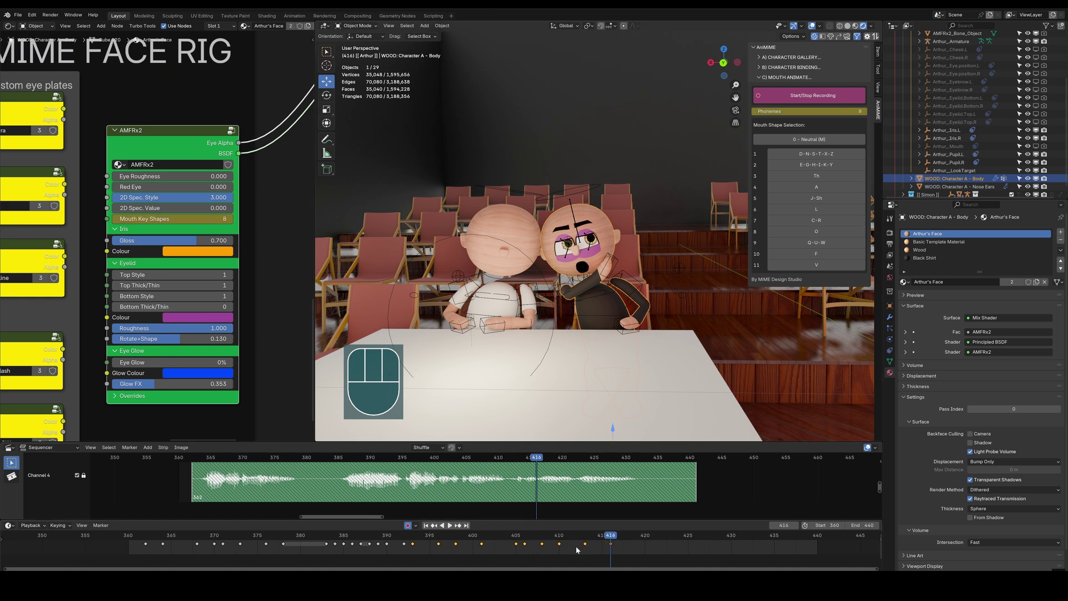
Record an L mouth shape at frame 417 and an F shape at frame 420.
left_click_drag(573, 543, 619, 543)
left_click(808, 210)
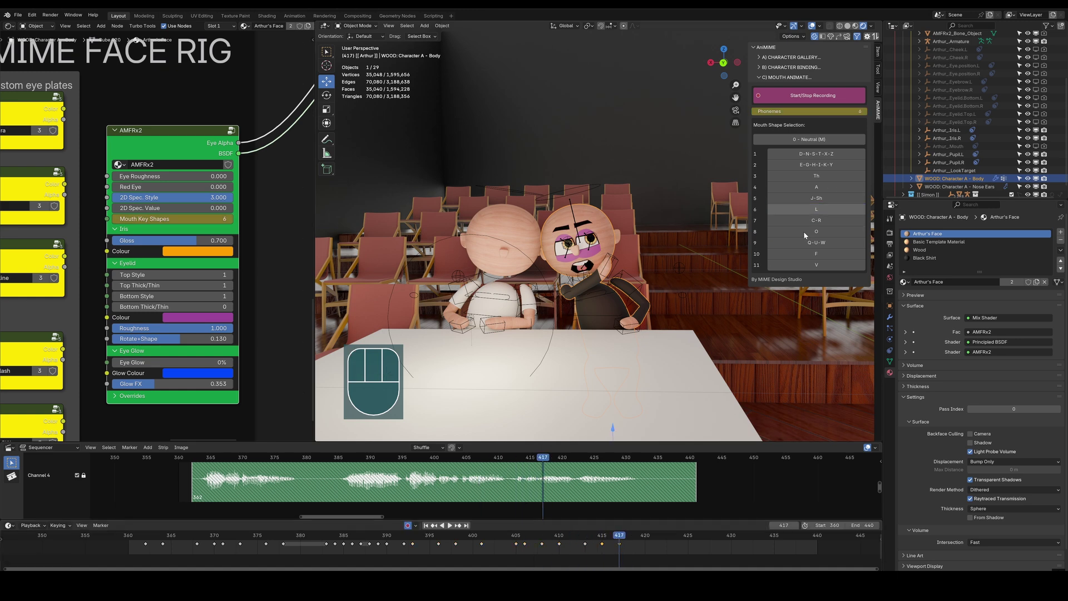
left_click_drag(472, 537, 645, 543)
left_click(813, 253)
left_click_drag(532, 536, 506, 551)
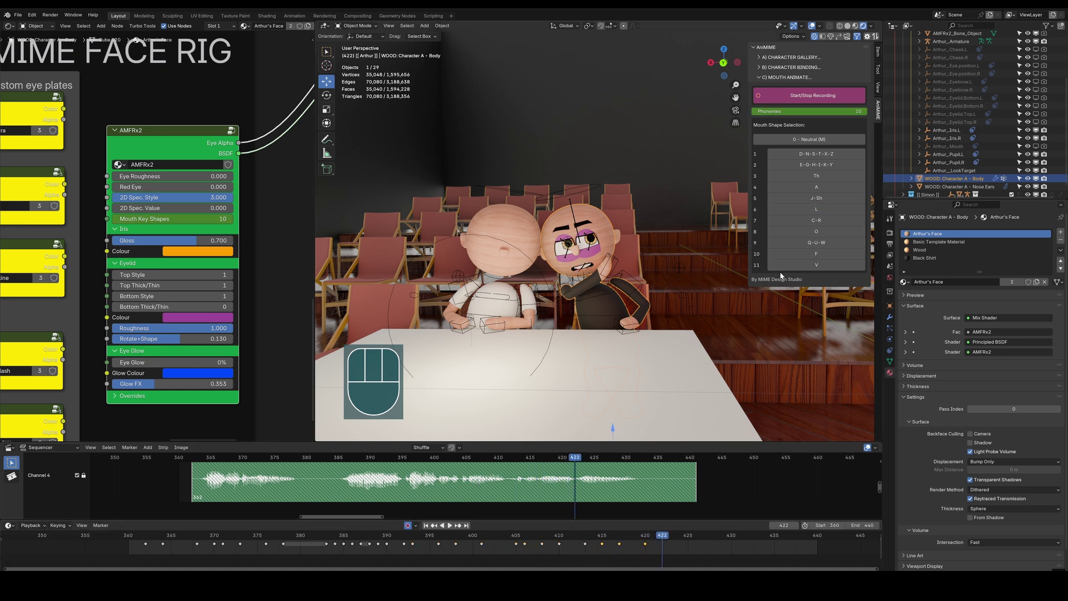
Record E-G-H-I-K-Y and D-N-S-T-X-Z mouth shapes from frame 422 onward, ending with a Neutral shape at frame 433.
left_click_drag(701, 537, 757, 537)
left_click(816, 165)
left_click(816, 156)
left_click(820, 140)
Return to frame 361, isolate the character's body in the viewport, and play back the finished lip sync.
left_click(137, 536)
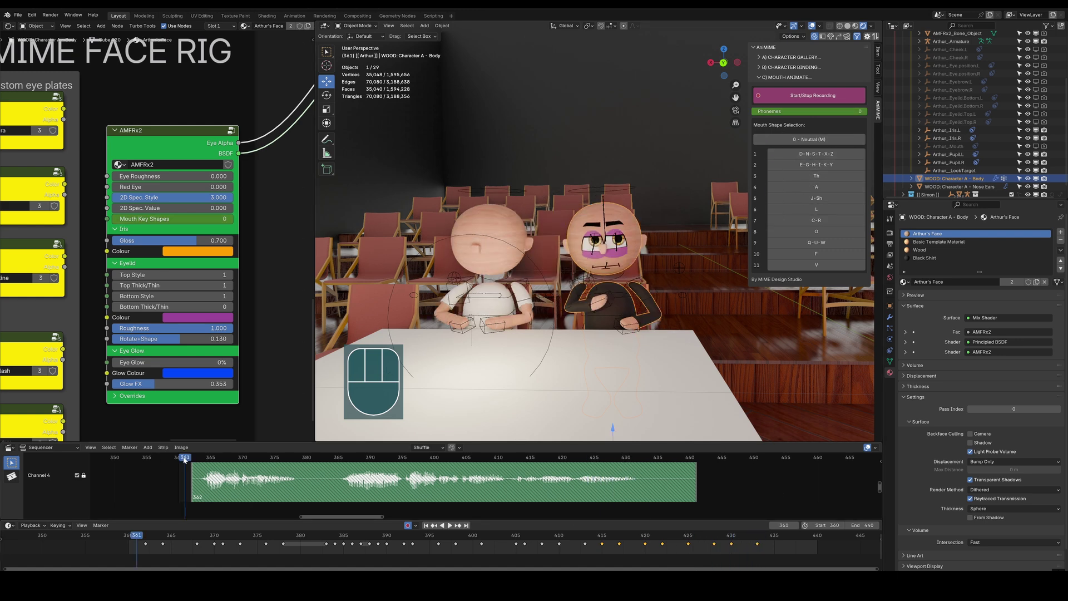
key("slash")
key("space")
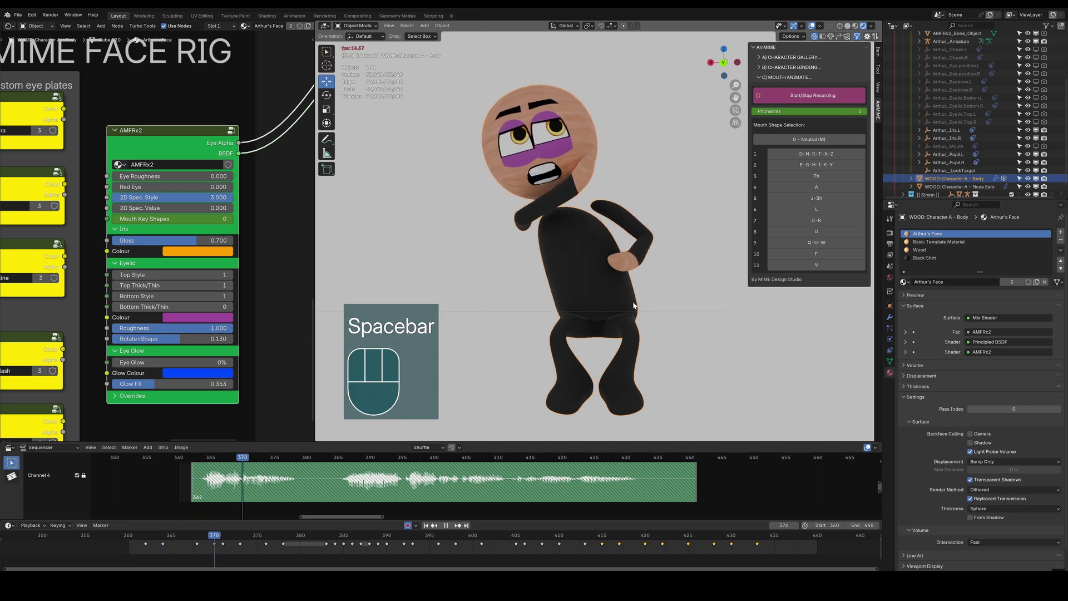